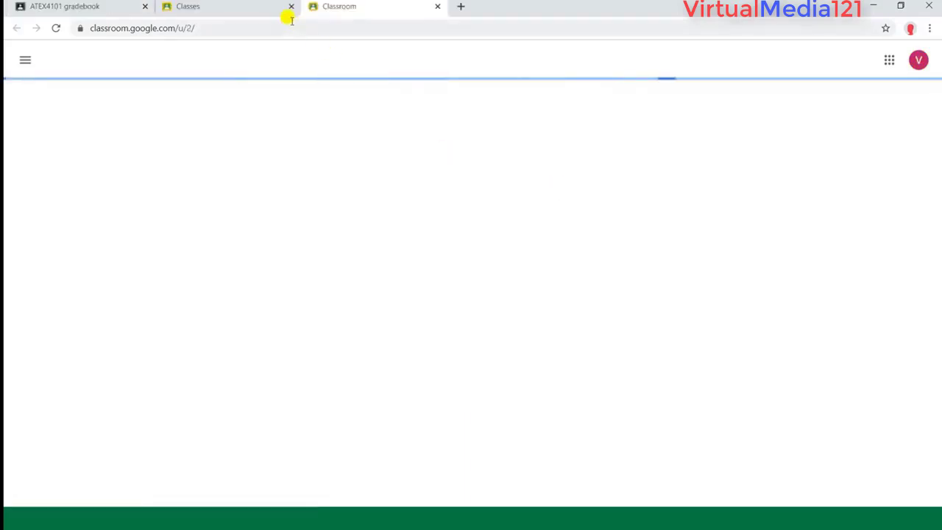
# Step: On the student account's classes page, open the Join class prompt
pyautogui.click(289, 7)
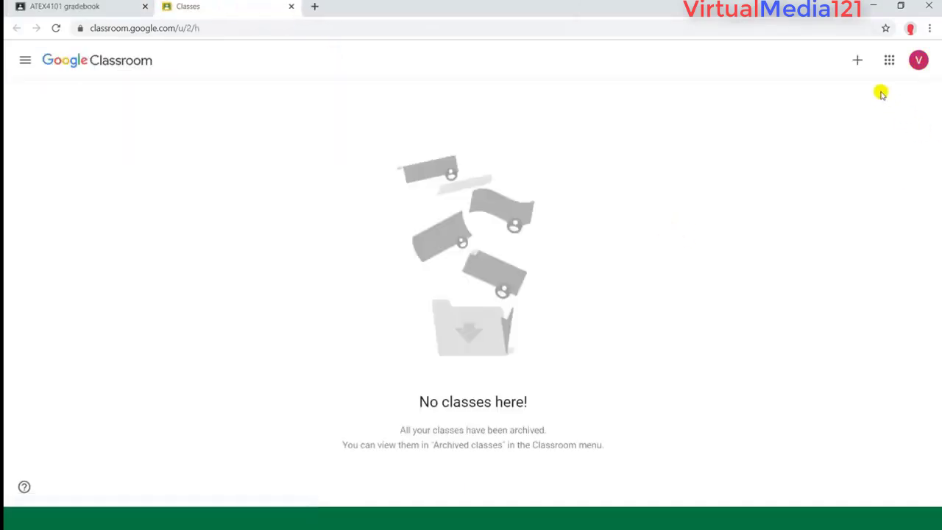
pyautogui.click(857, 59)
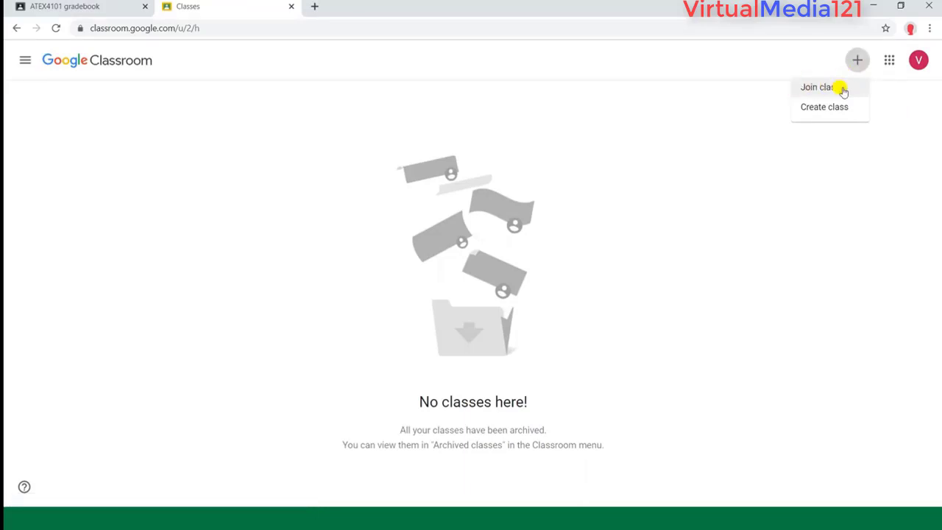
pyautogui.click(840, 87)
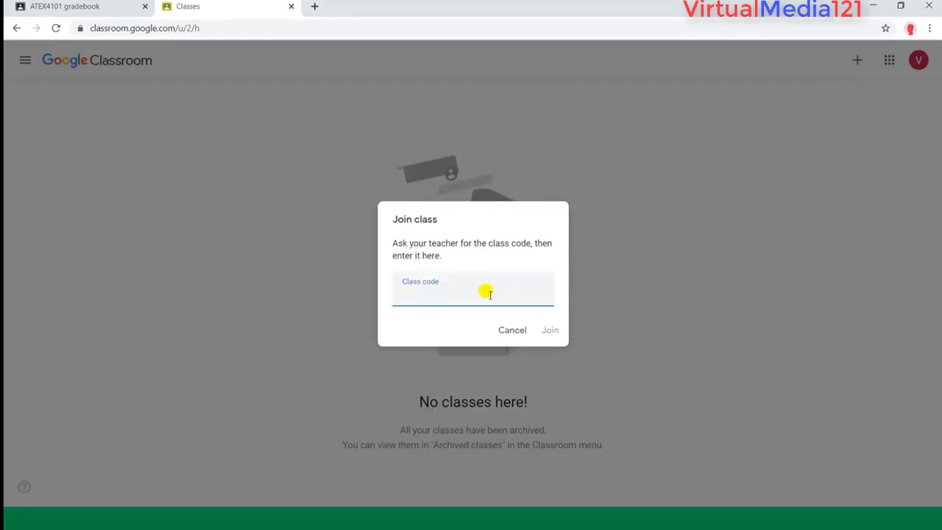
# Step: Copy the ATEX4101 class code from the teacher's tab, paste it and join section B
pyautogui.click(90, 7)
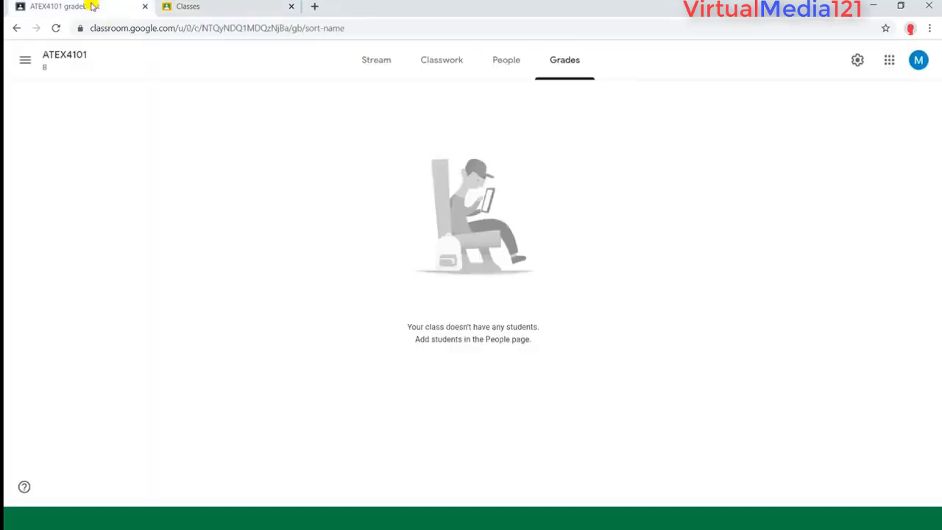
pyautogui.click(376, 65)
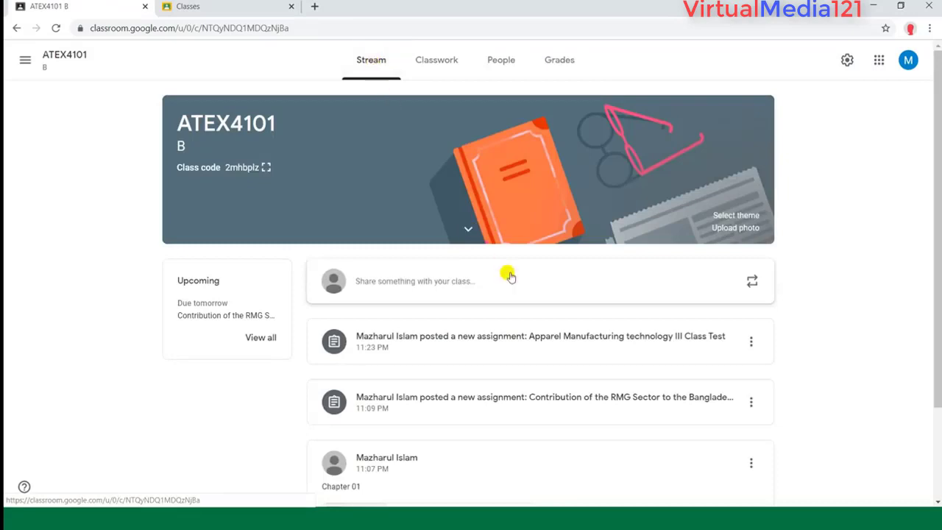
pyautogui.scroll(-1, 509, 273)
pyautogui.scroll(1, 303, 253)
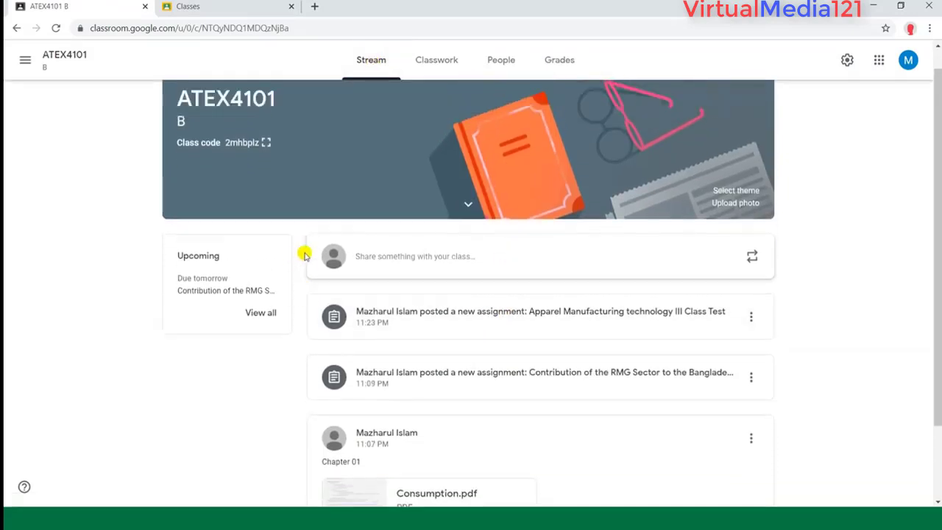
pyautogui.click(267, 167)
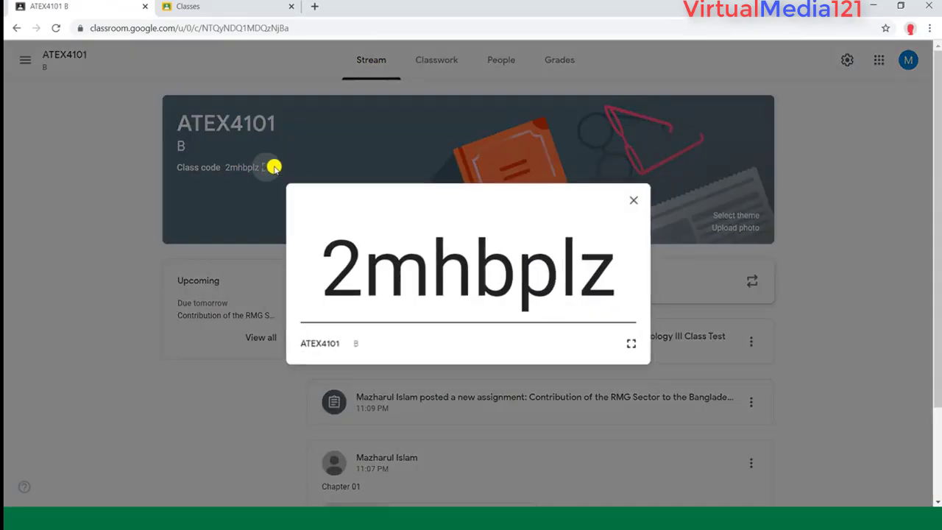
pyautogui.moveTo(614, 275); pyautogui.dragTo(334, 274)
pyautogui.hotkey('ctrl', 'c')
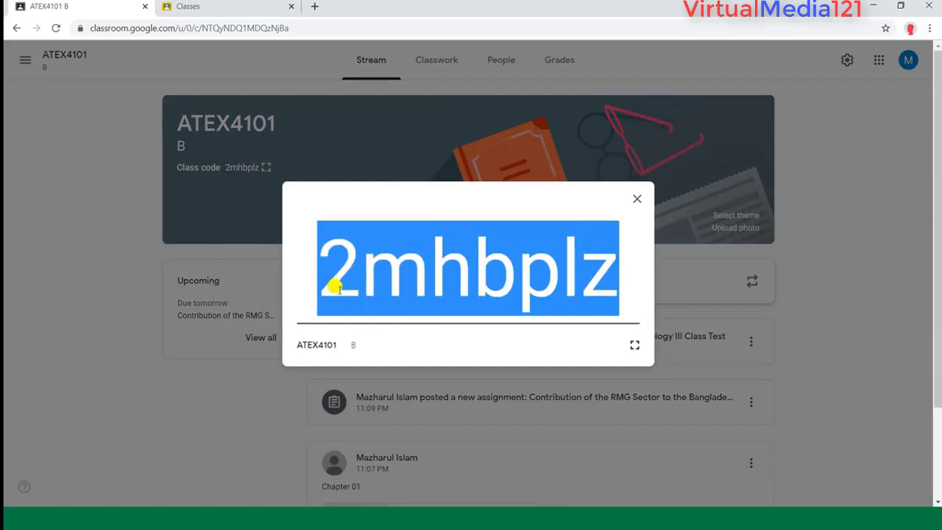
pyautogui.click(219, 9)
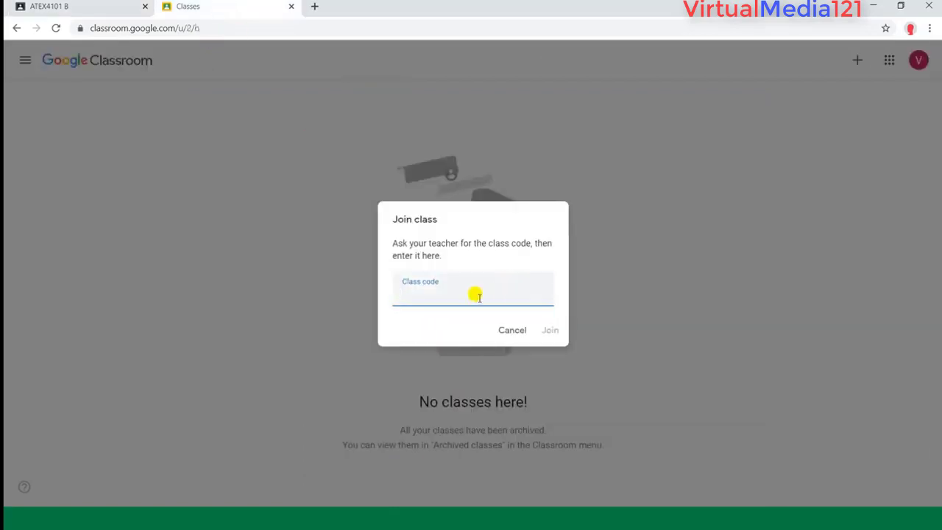
pyautogui.hotkey('ctrl', 'v')
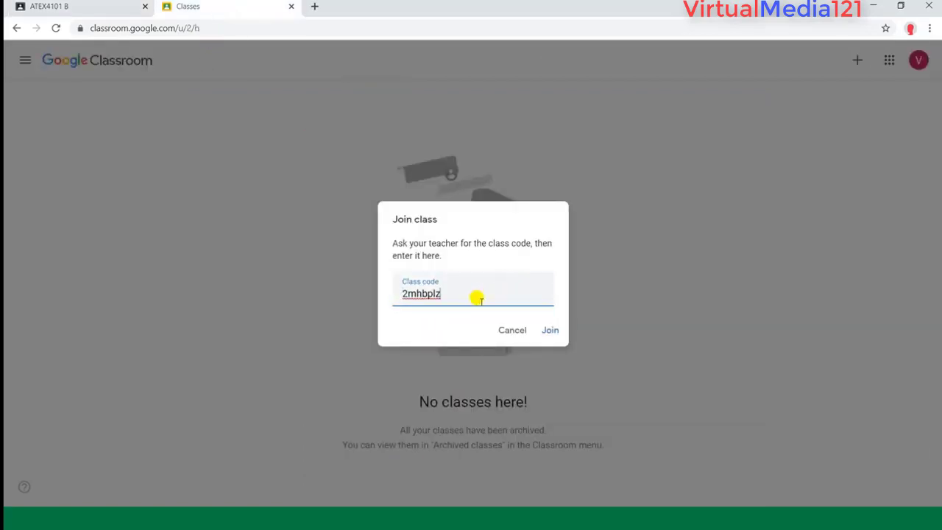
pyautogui.click(552, 331)
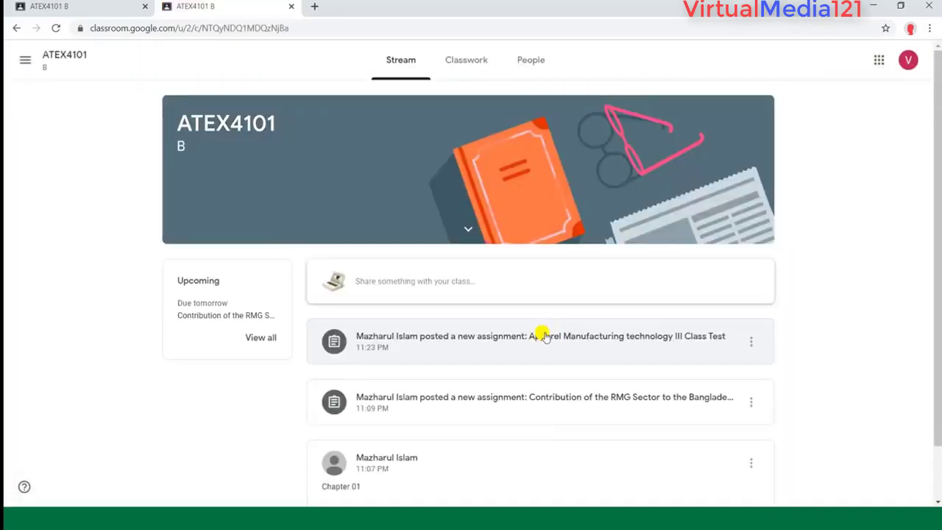
# Step: In ATEX4101 Classwork, open the Class Test 01 - AMT III form from the Class Test 01 post
pyautogui.scroll(-1, 864, 287)
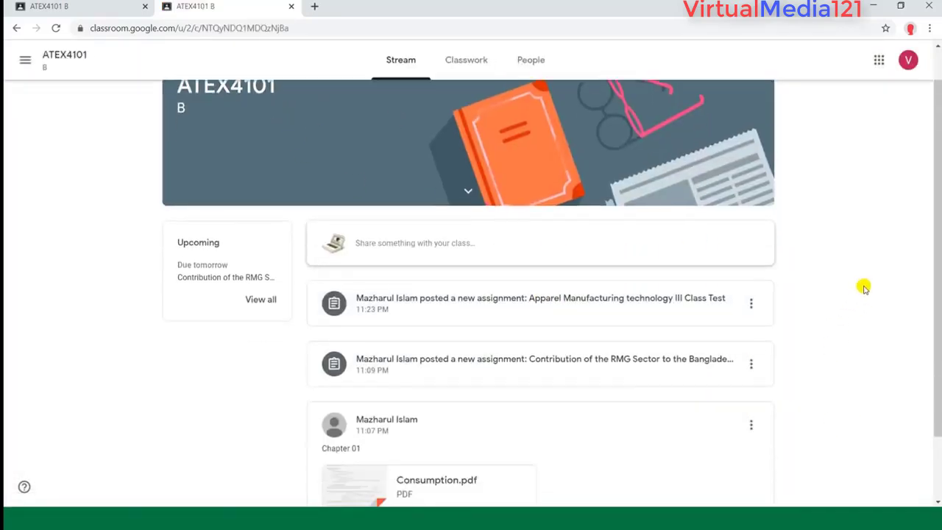
pyautogui.scroll(-2, 864, 288)
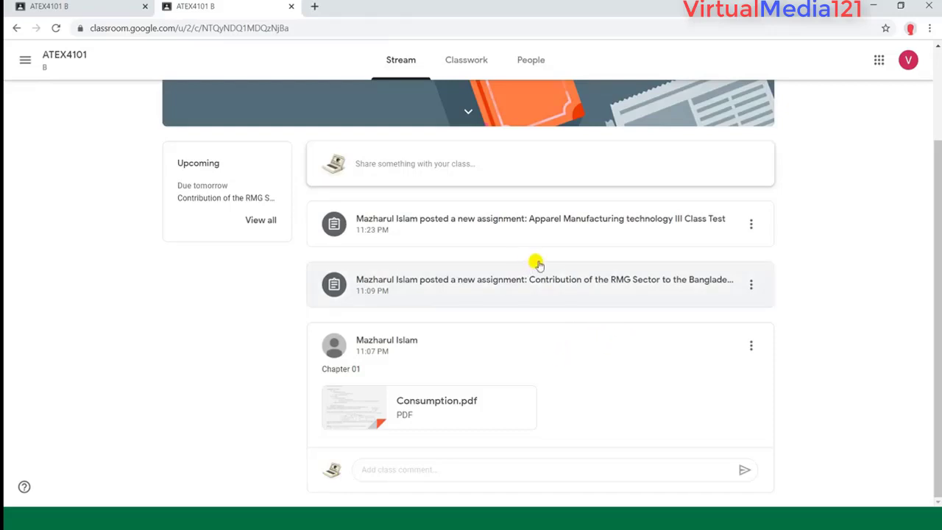
pyautogui.scroll(2, 537, 262)
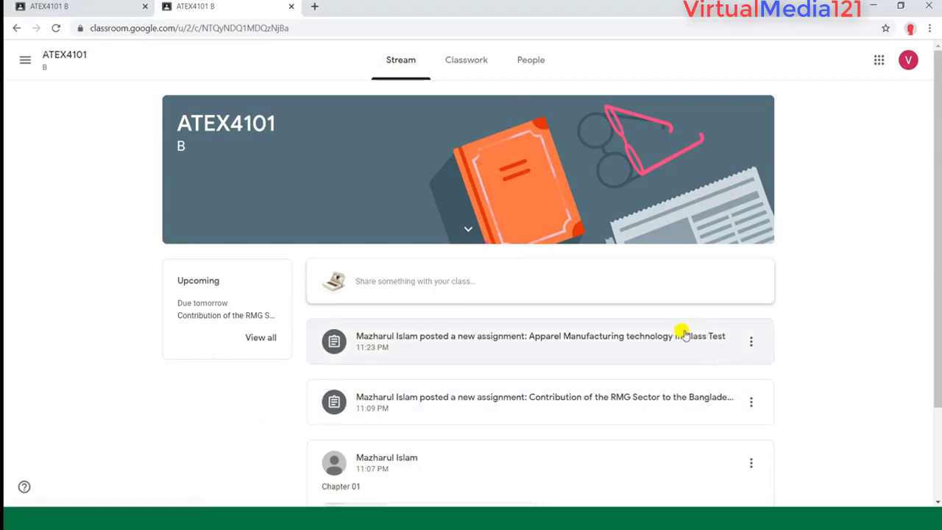
pyautogui.click(474, 72)
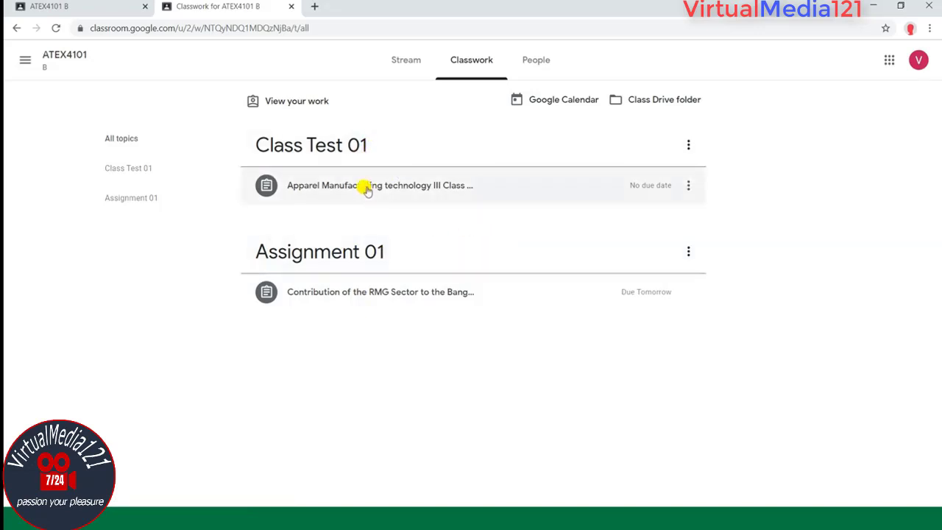
pyautogui.click(366, 190)
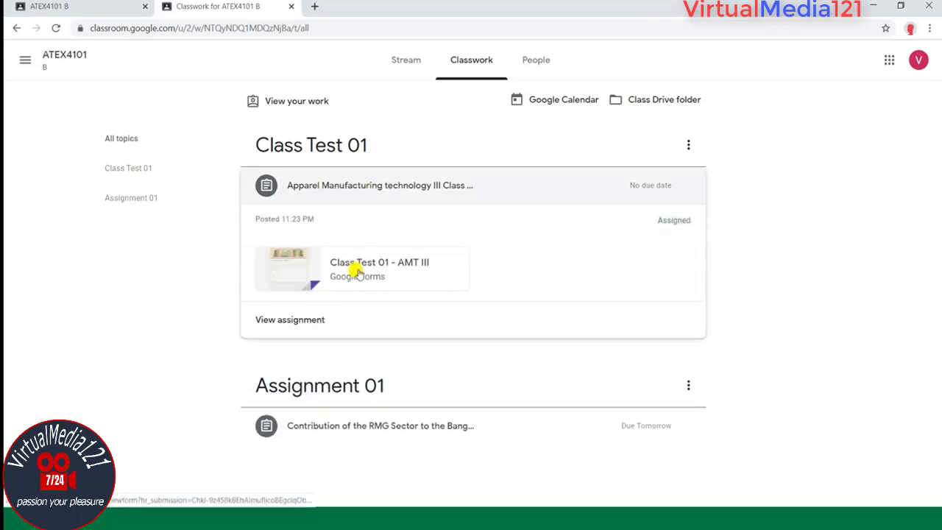
pyautogui.click(357, 270)
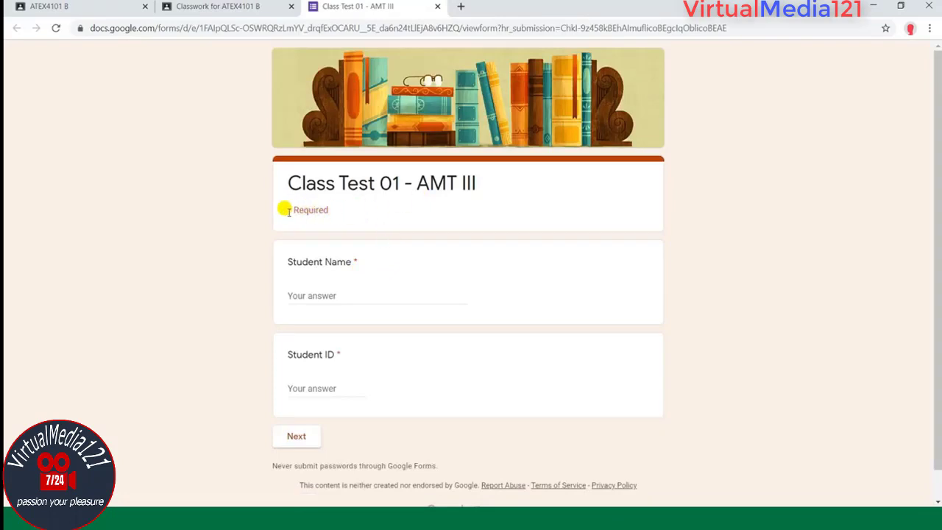
# Step: Enter the student's name and Student ID, then advance to the stitch-code questions
pyautogui.click(338, 294)
pyautogui.click(315, 388)
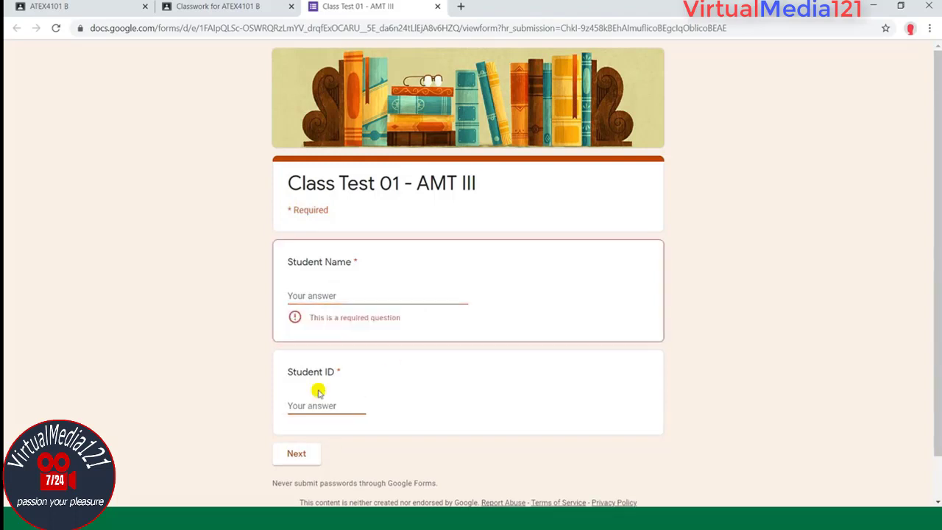
pyautogui.click(342, 295)
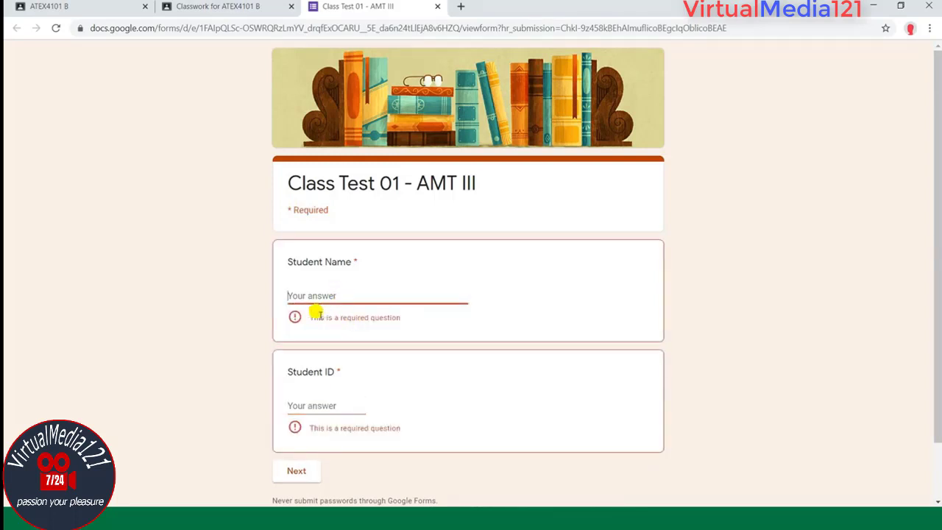
pyautogui.write('m')
pyautogui.click(312, 386)
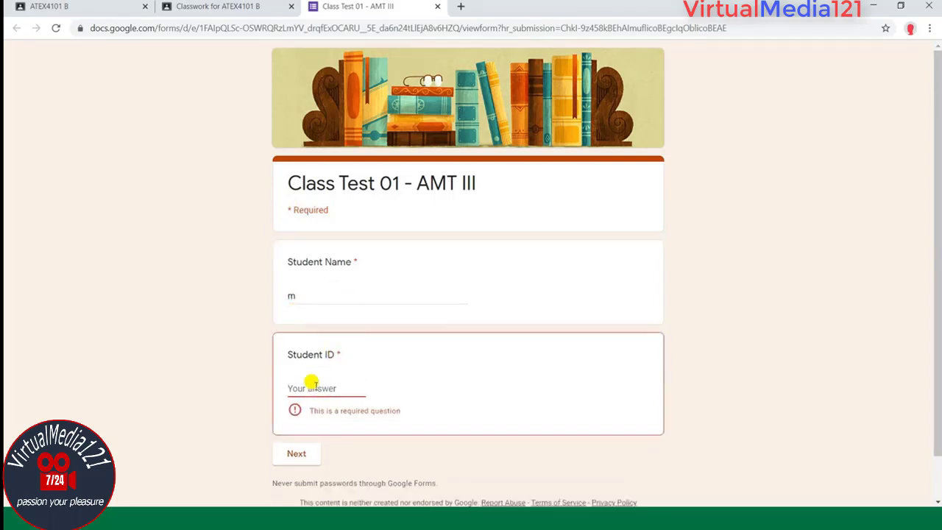
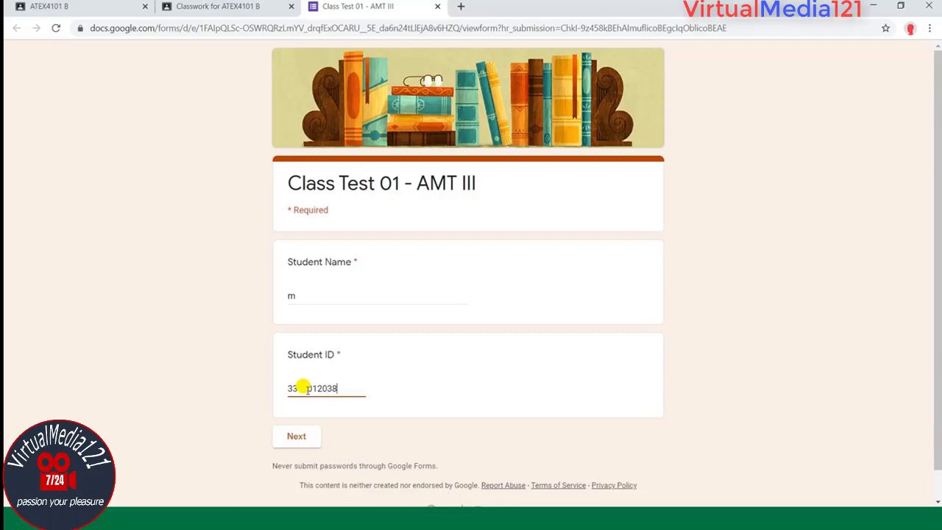
pyautogui.click(310, 295)
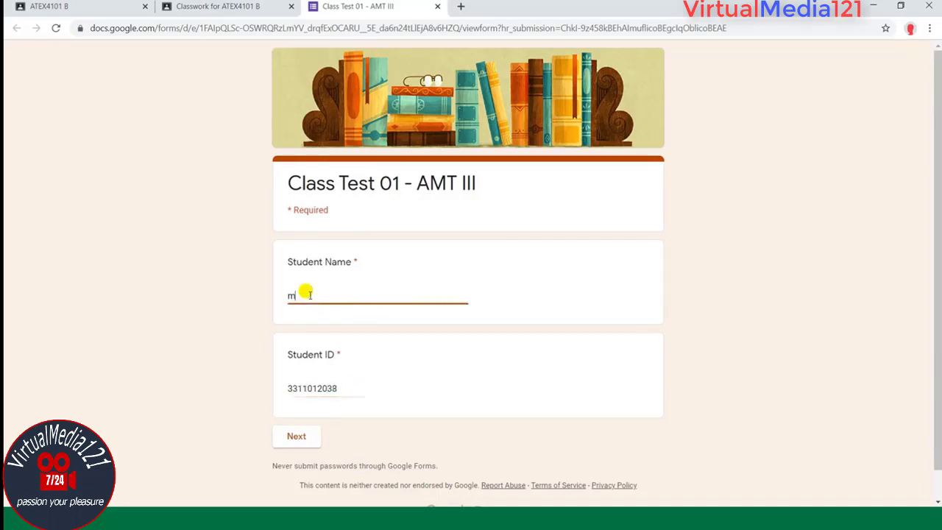
pyautogui.press('BackSpace')
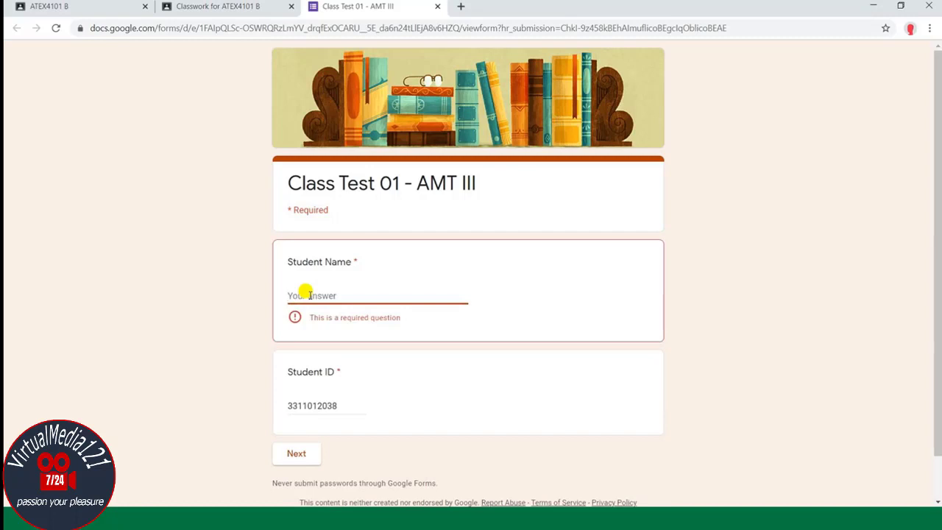
pyautogui.write('Mr.')
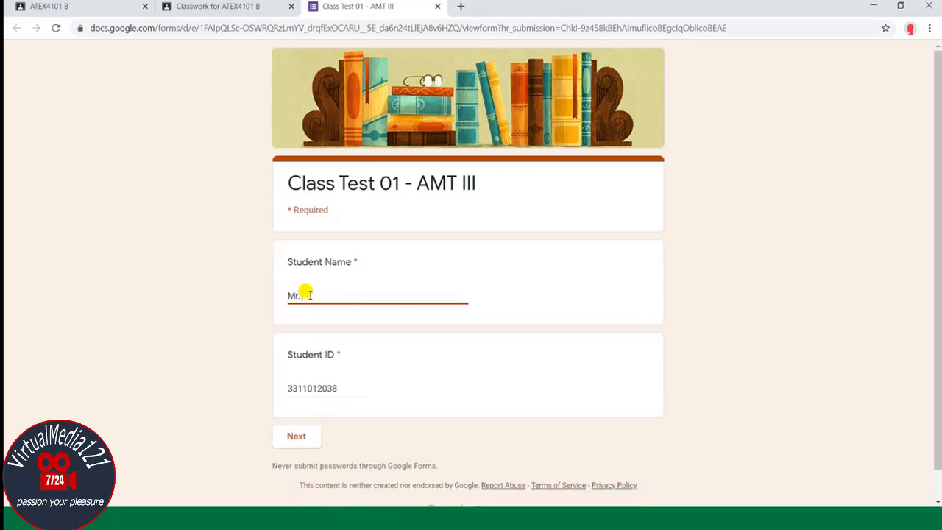
pyautogui.write(' Emon')
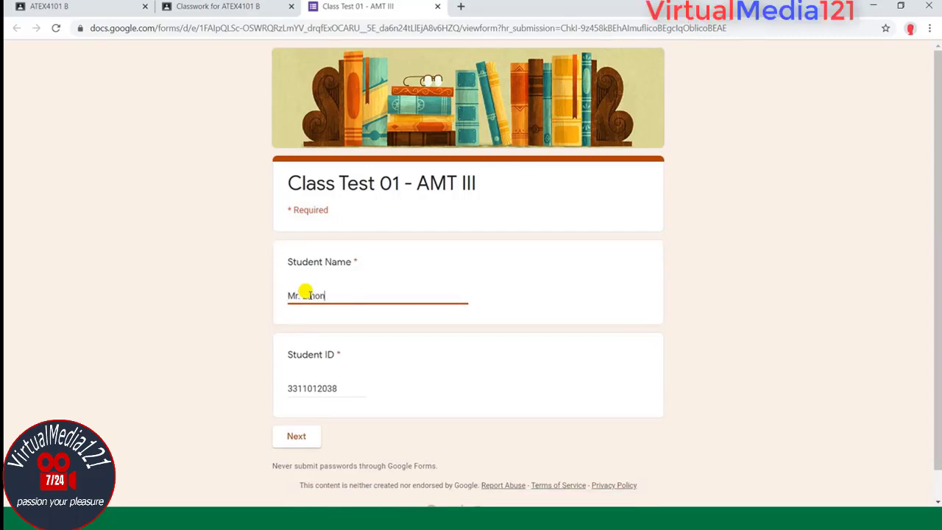
pyautogui.click(296, 435)
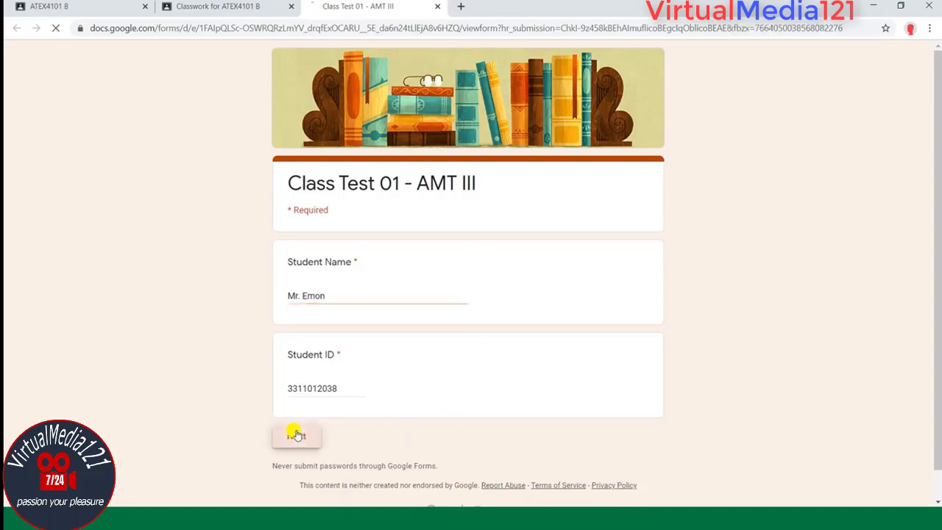
pyautogui.scroll(-3, 548, 236)
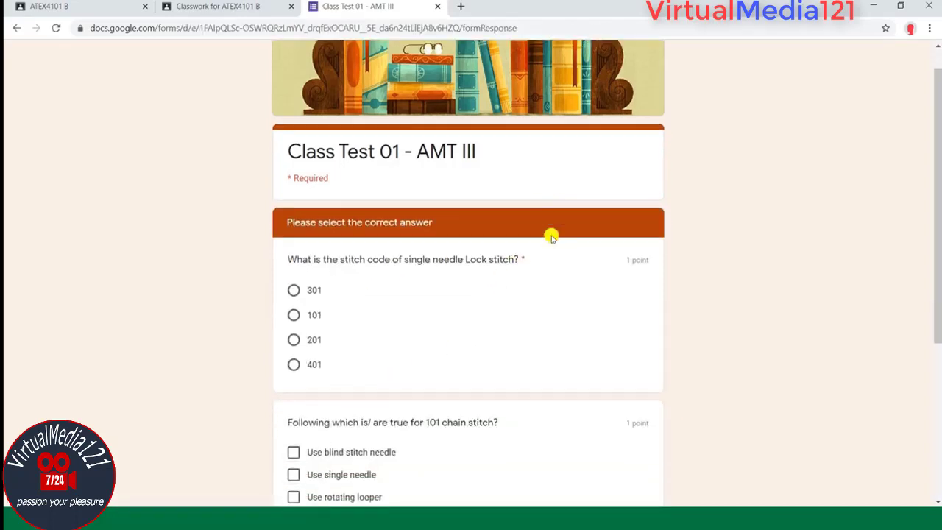
# Step: Answer 301 for lock stitch and tick blind stitch needle, single needle and rotating looper
pyautogui.scroll(-2, 544, 247)
pyautogui.scroll(4, 479, 217)
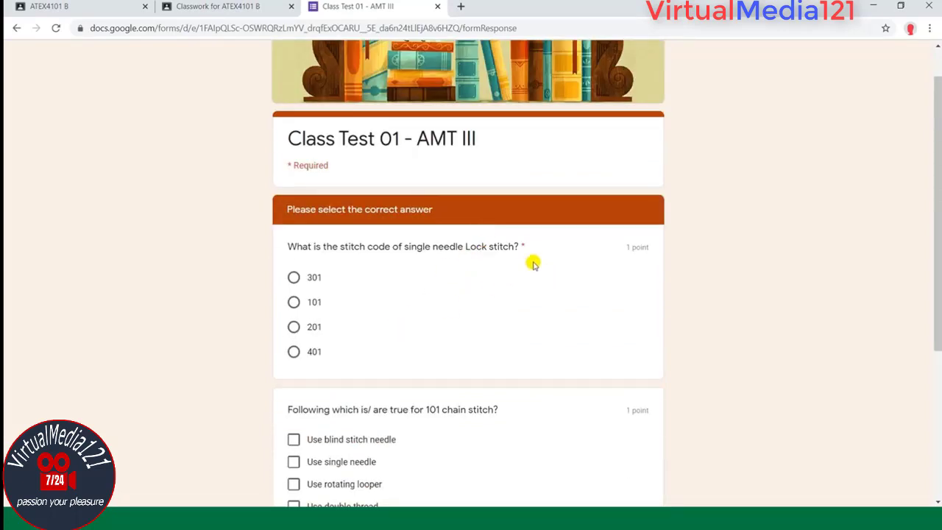
pyautogui.scroll(-1, 551, 248)
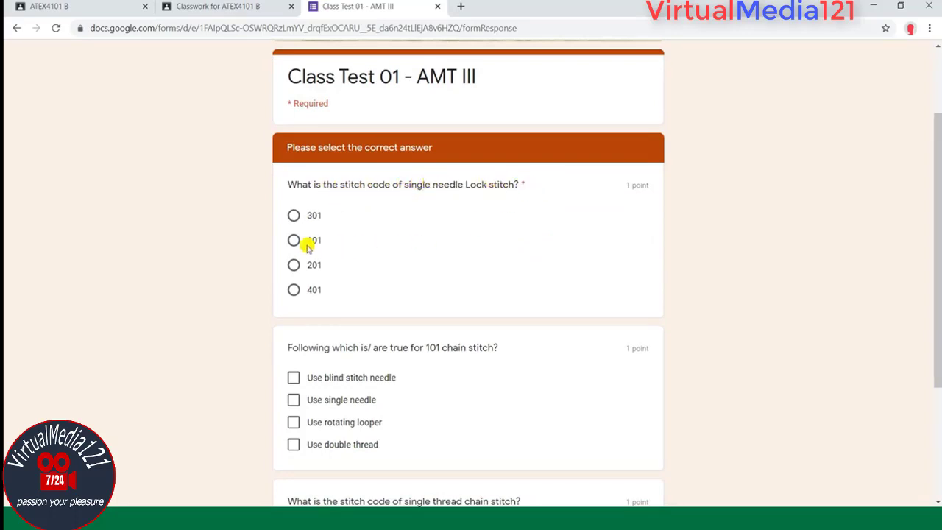
pyautogui.click(313, 218)
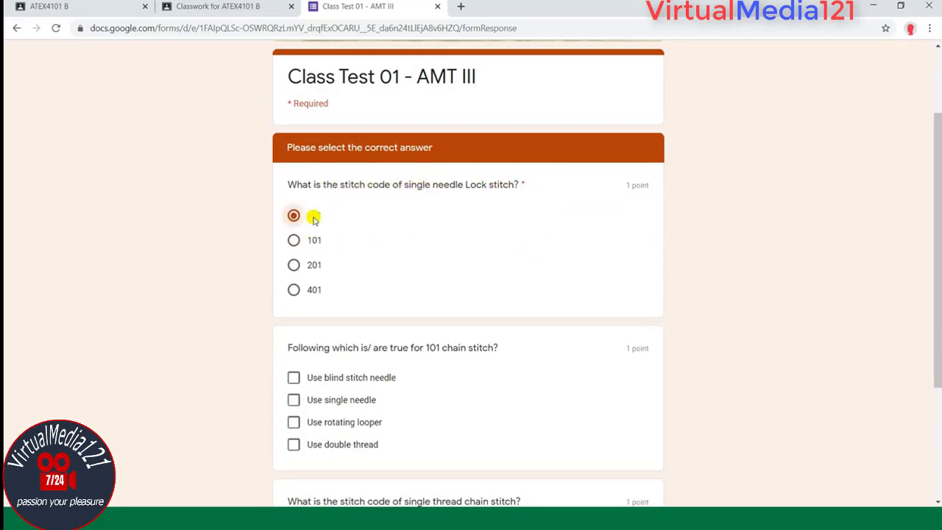
pyautogui.scroll(-2, 522, 212)
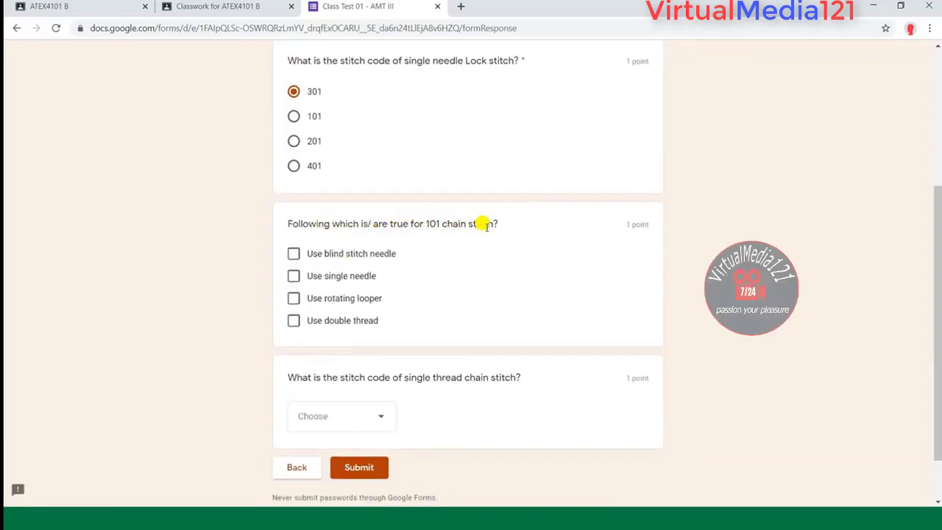
pyautogui.click(345, 255)
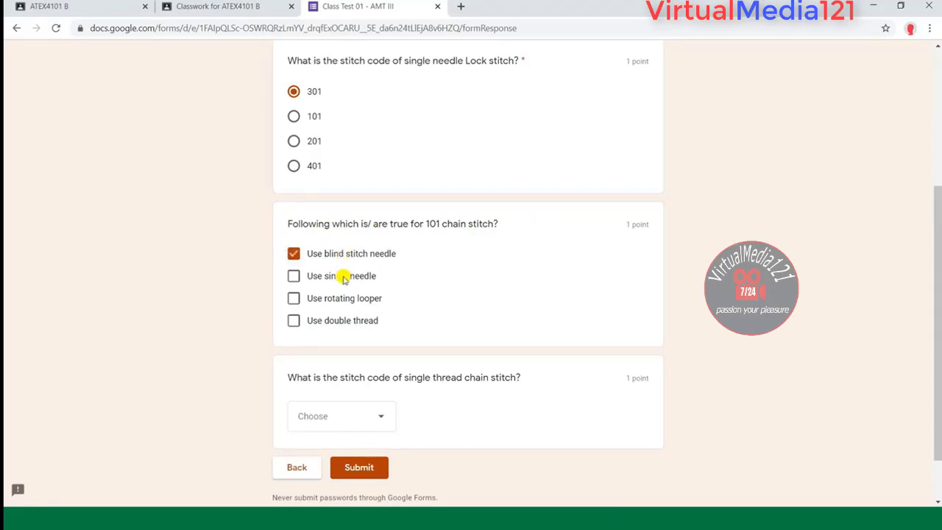
pyautogui.click(343, 277)
pyautogui.click(343, 298)
# Step: Choose 401 for the single thread chain stitch and submit the quiz
pyautogui.click(369, 419)
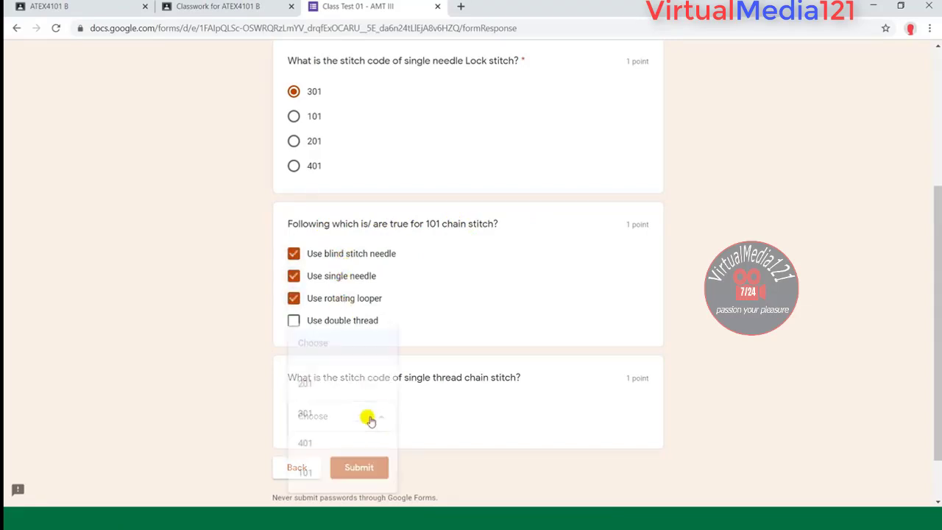
pyautogui.click(316, 444)
pyautogui.scroll(-1, 559, 269)
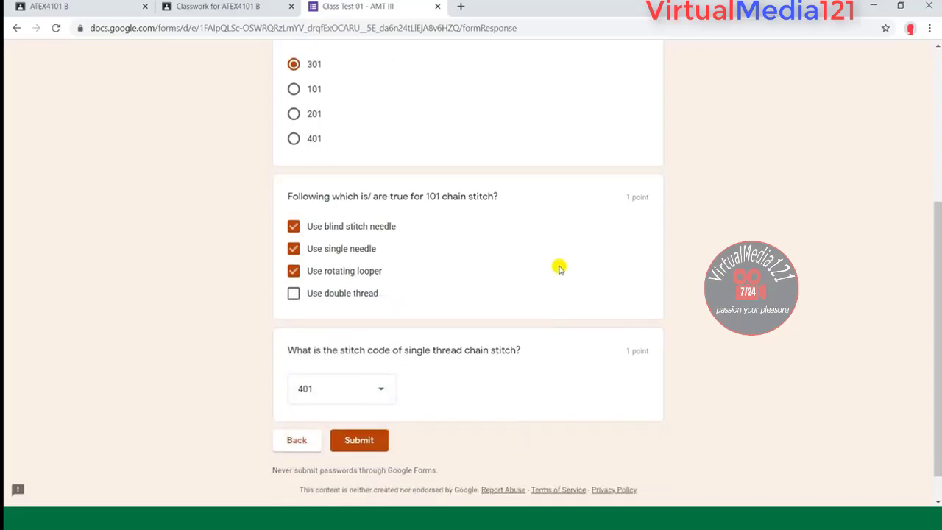
pyautogui.scroll(-1, 559, 269)
pyautogui.click(359, 406)
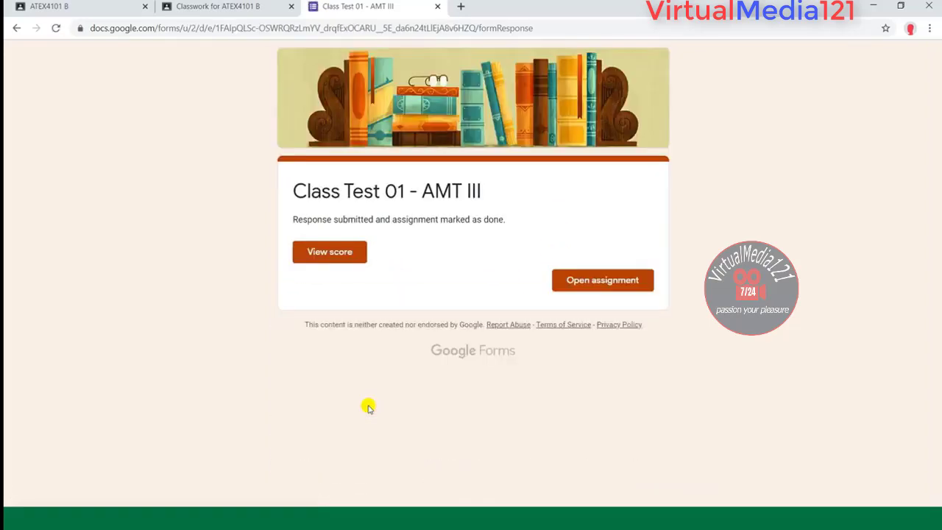
pyautogui.click(333, 251)
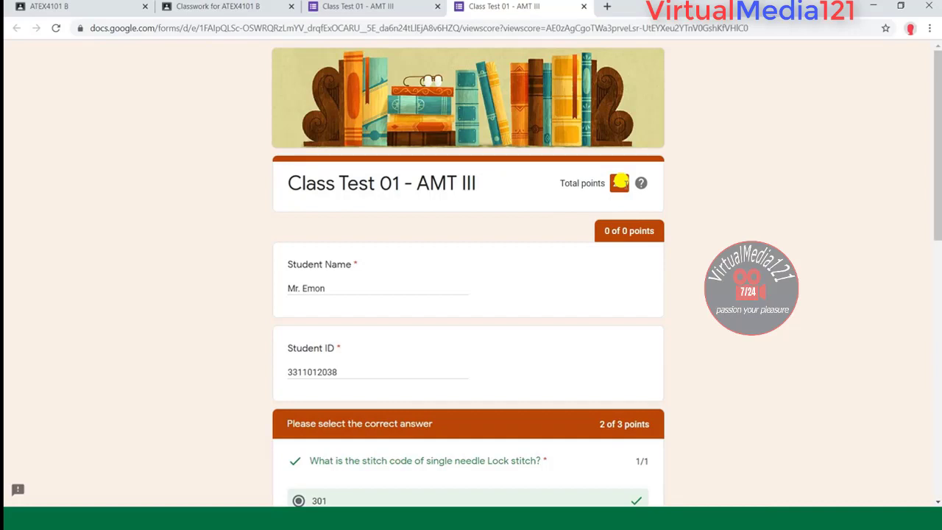
pyautogui.scroll(-4, 601, 196)
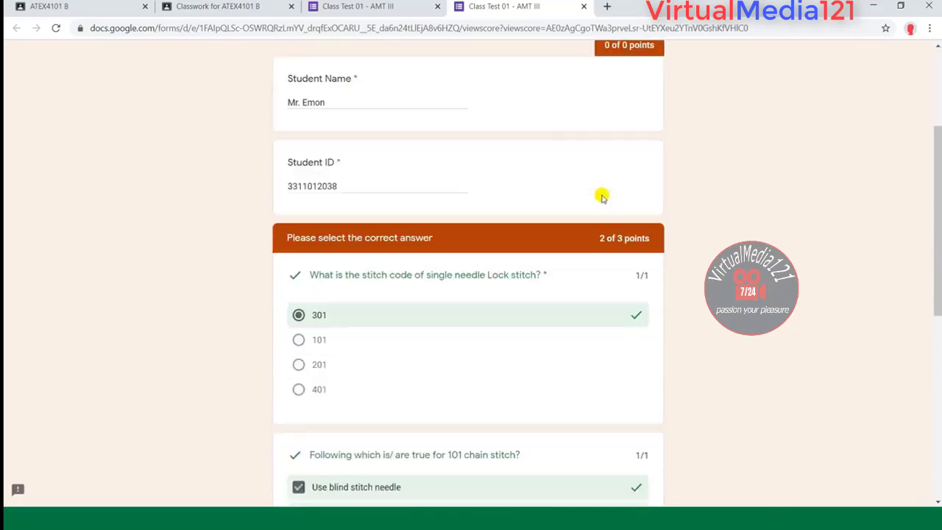
pyautogui.scroll(-4, 616, 321)
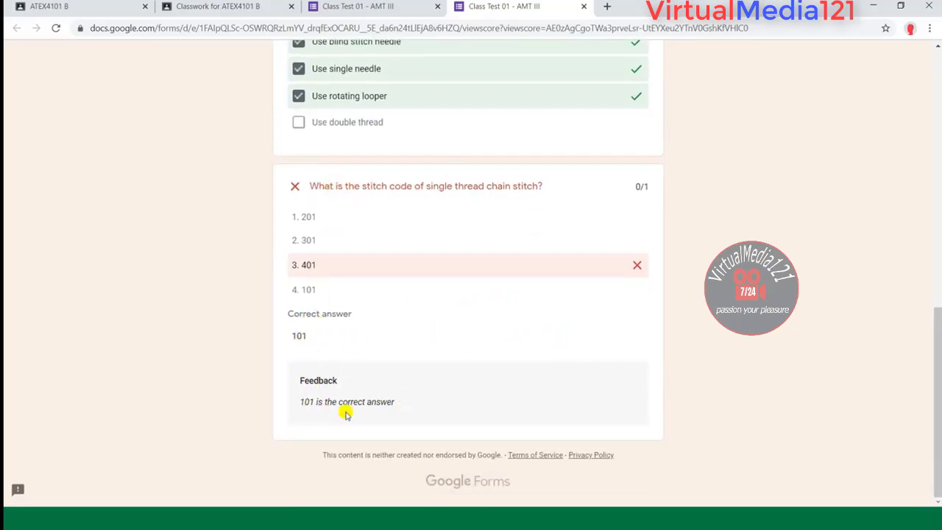
pyautogui.scroll(15, 722, 316)
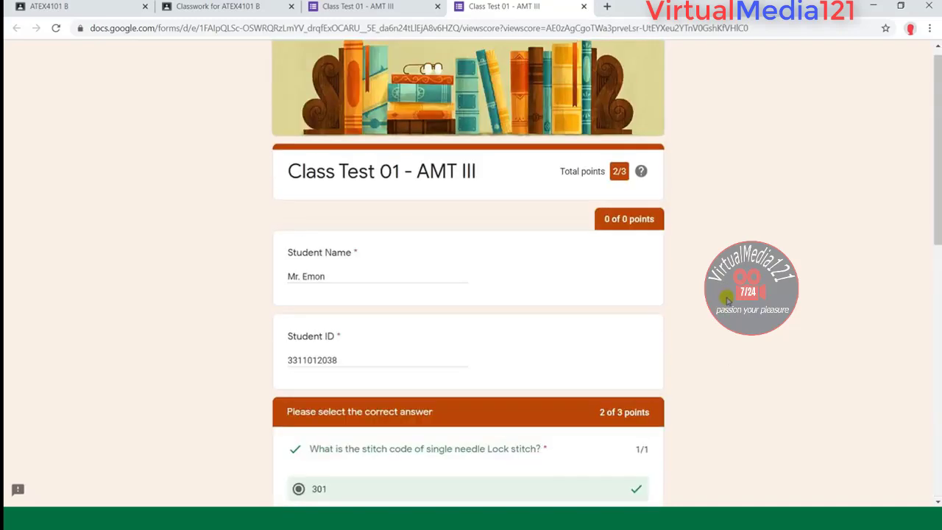
pyautogui.scroll(-15, 724, 294)
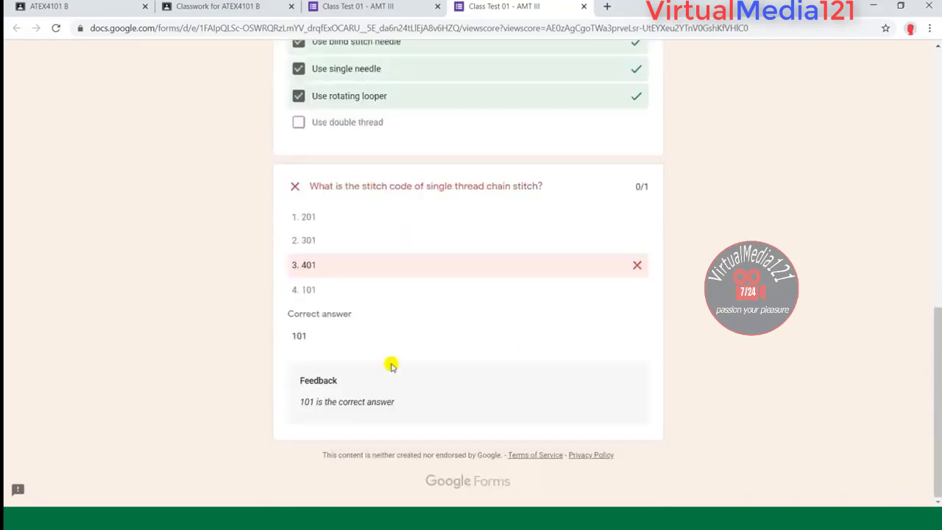
pyautogui.scroll(15, 695, 301)
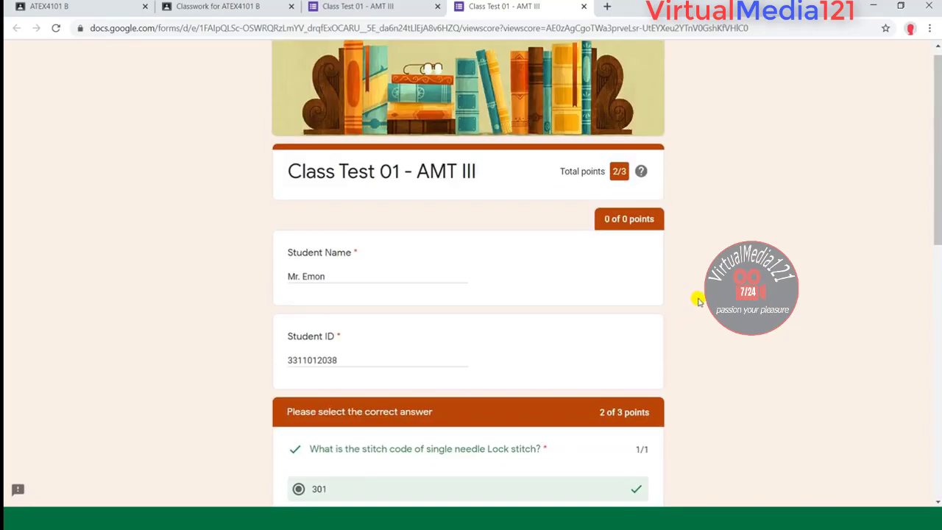
pyautogui.click(585, 9)
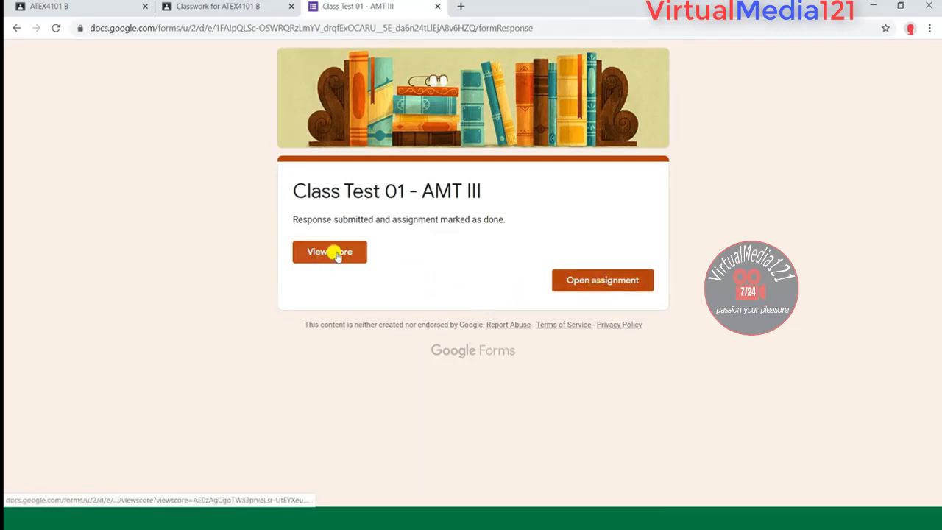
# Step: Close the form, reopen Class Test 01 - AMT III to view the score, then close both form tabs
pyautogui.click(439, 6)
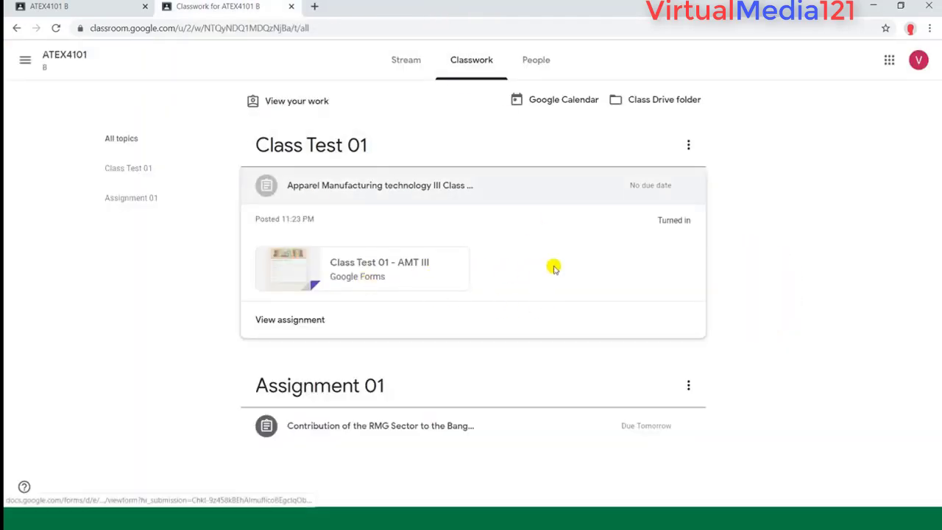
pyautogui.click(393, 269)
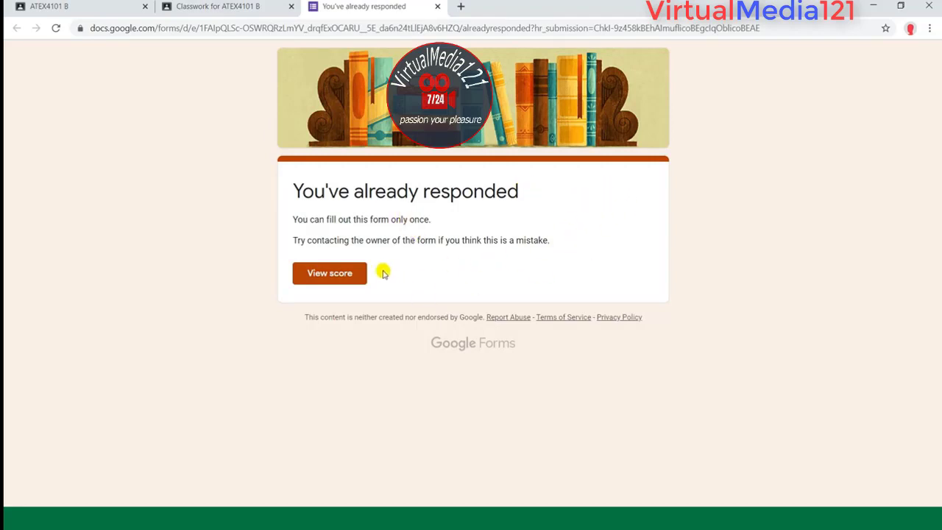
pyautogui.click(360, 273)
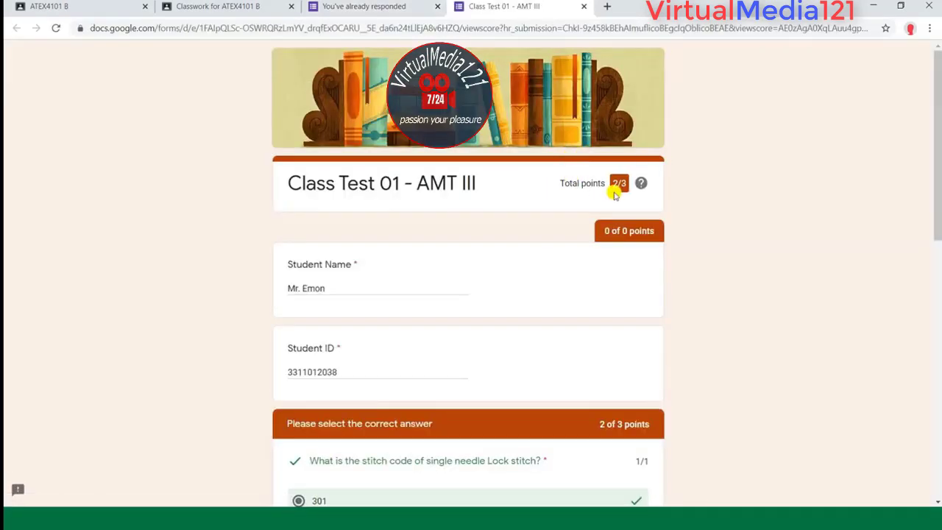
pyautogui.scroll(-10, 398, 305)
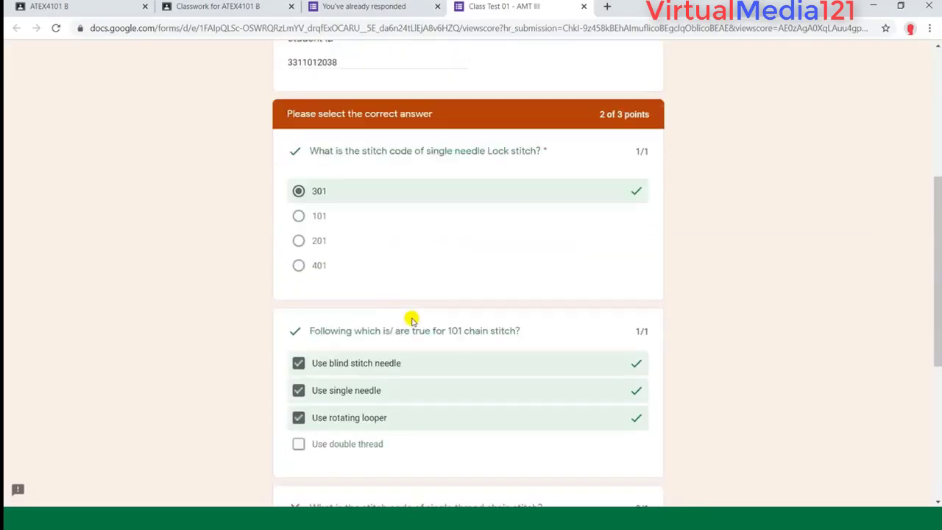
pyautogui.scroll(10, 486, 296)
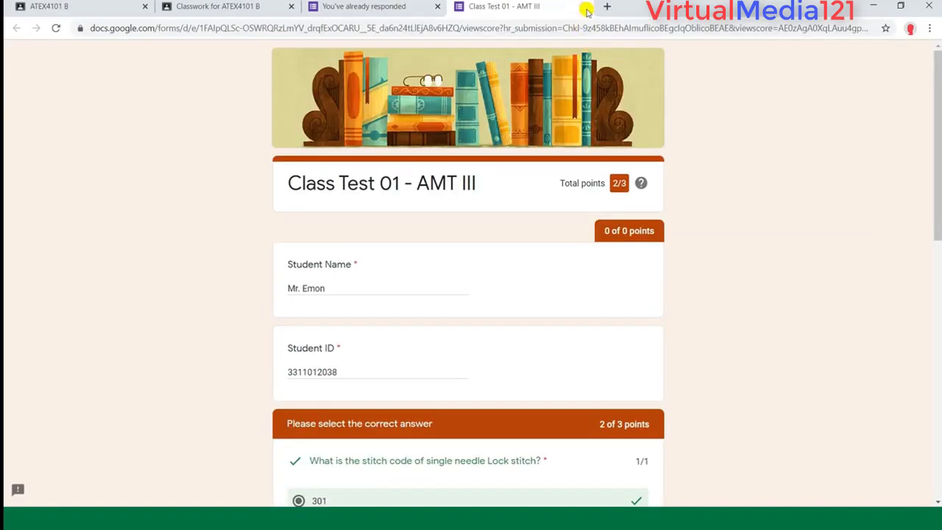
pyautogui.click(586, 7)
pyautogui.click(438, 7)
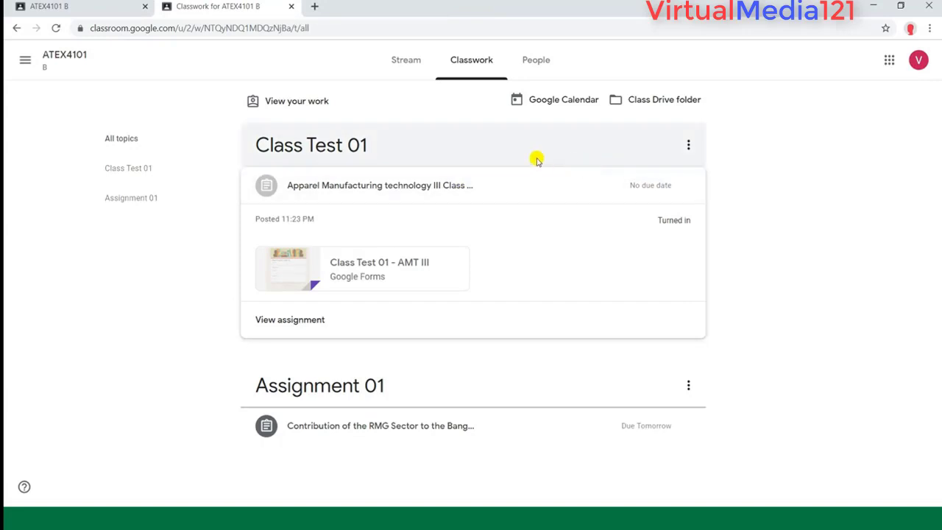
# Step: Open the Assignment 01 RMG Sector assignment page and reveal its Add or create options
pyautogui.click(432, 426)
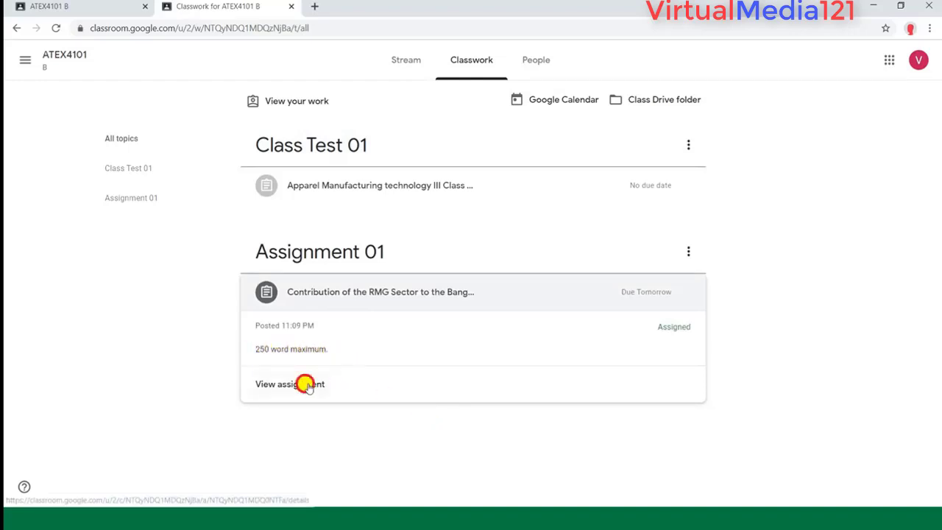
pyautogui.click(307, 384)
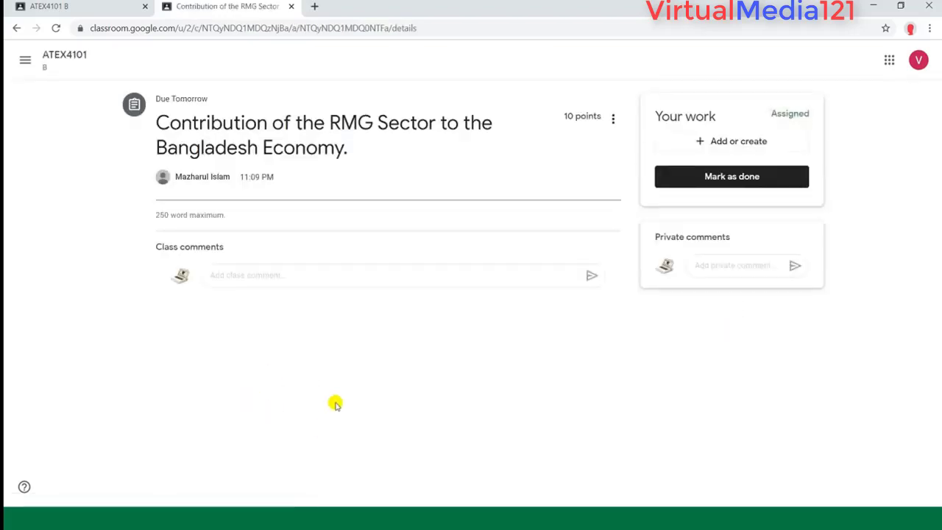
pyautogui.click(264, 275)
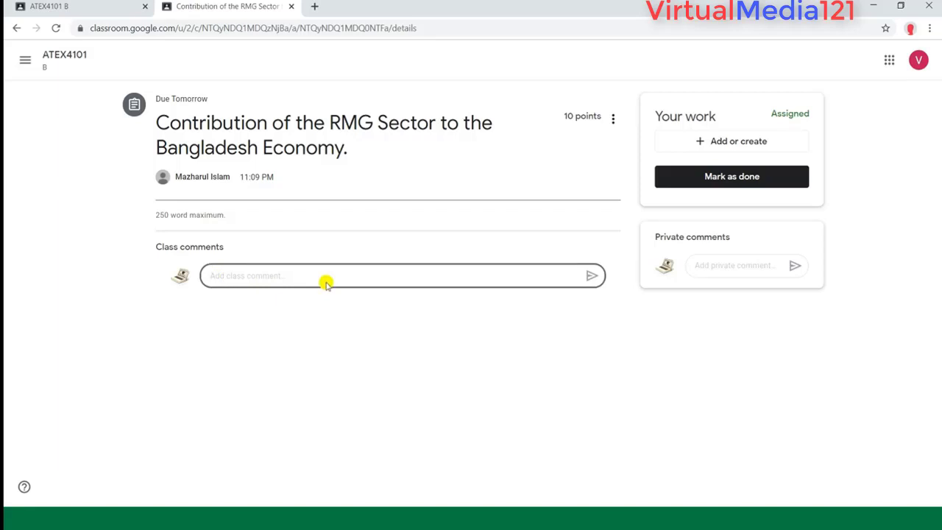
pyautogui.click(748, 265)
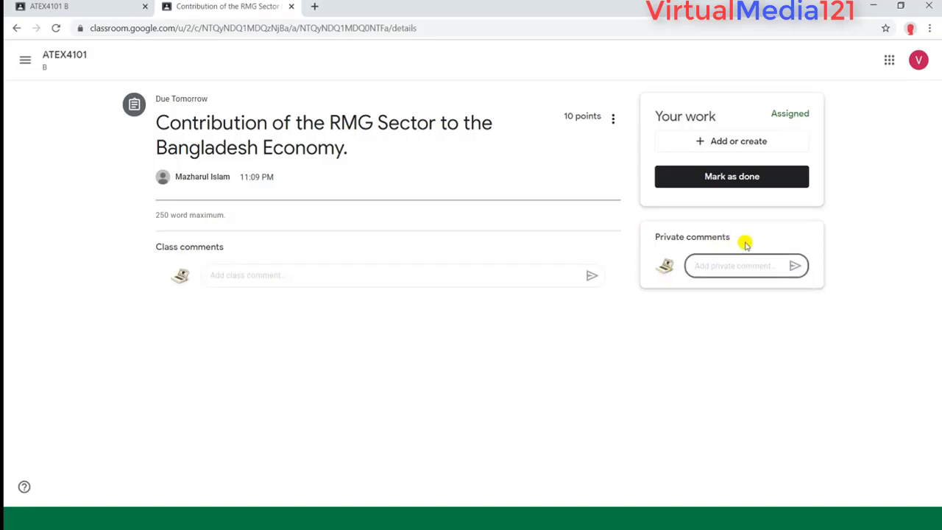
pyautogui.click(732, 140)
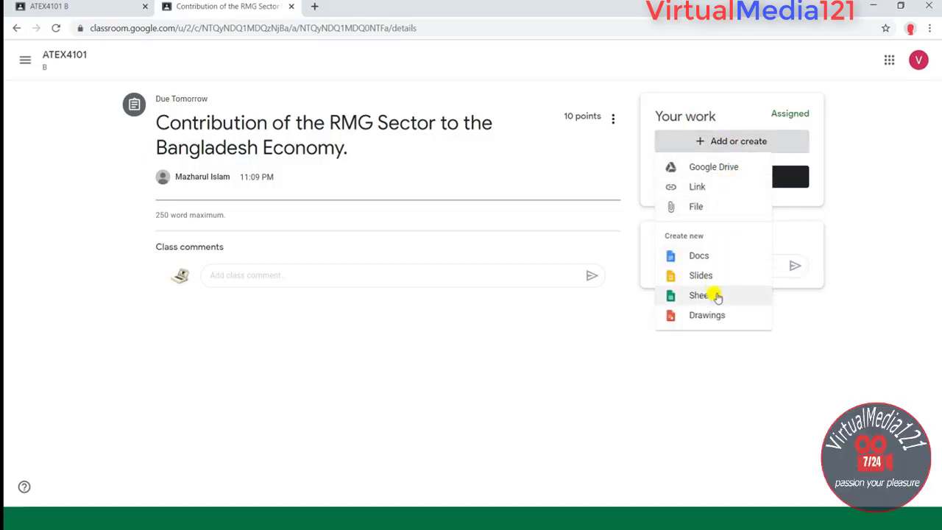
# Step: Upload google-classroom.jpg from the device as the assignment's attached work
pyautogui.click(494, 231)
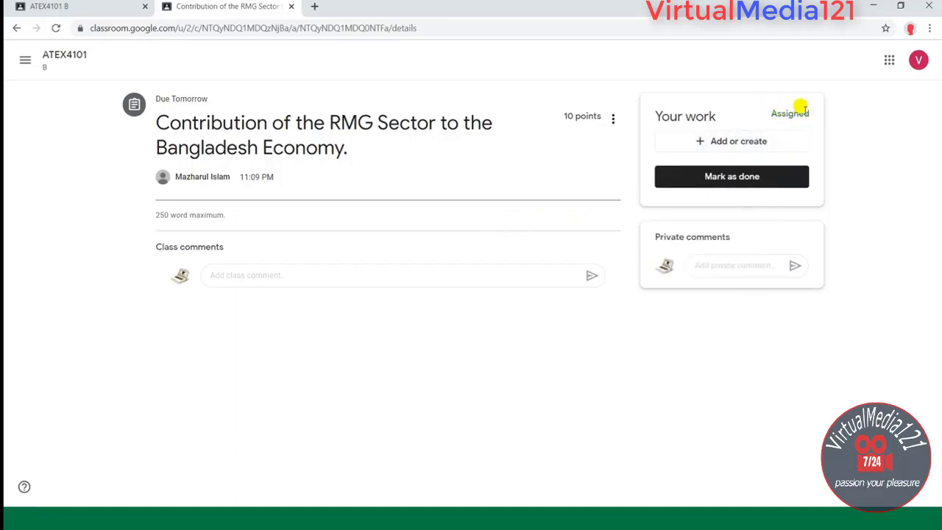
pyautogui.click(738, 144)
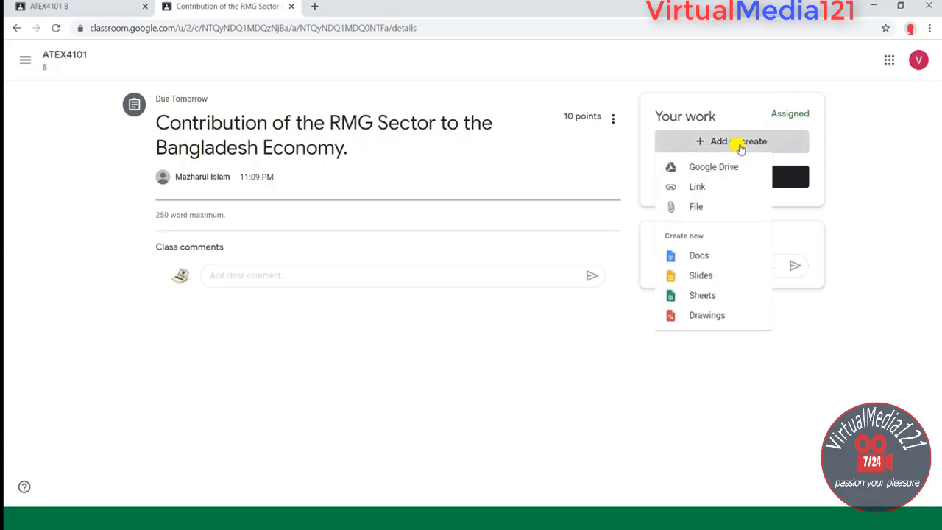
pyautogui.click(700, 206)
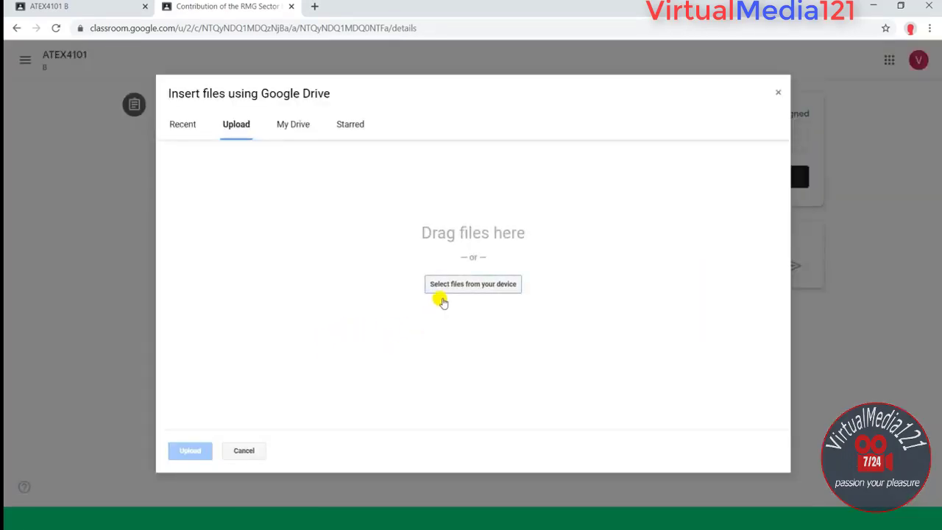
pyautogui.click(450, 284)
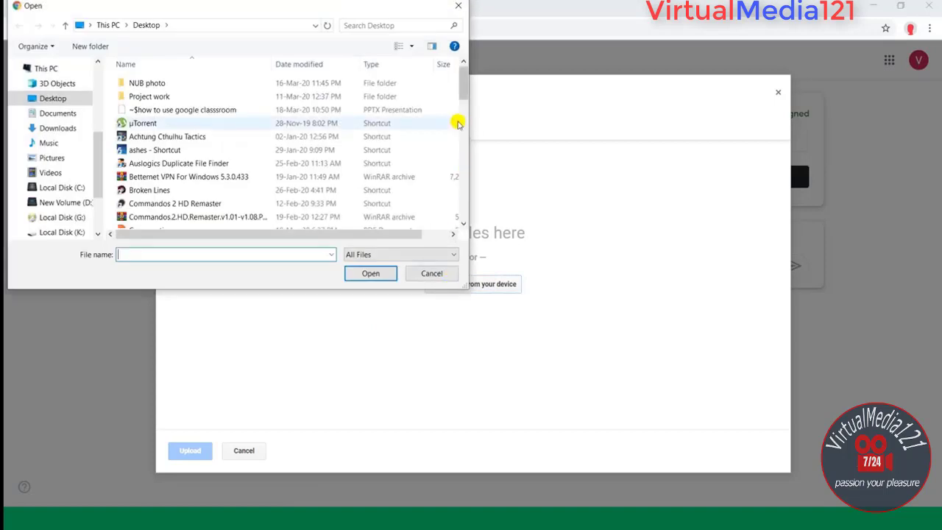
pyautogui.moveTo(463, 78); pyautogui.dragTo(467, 118)
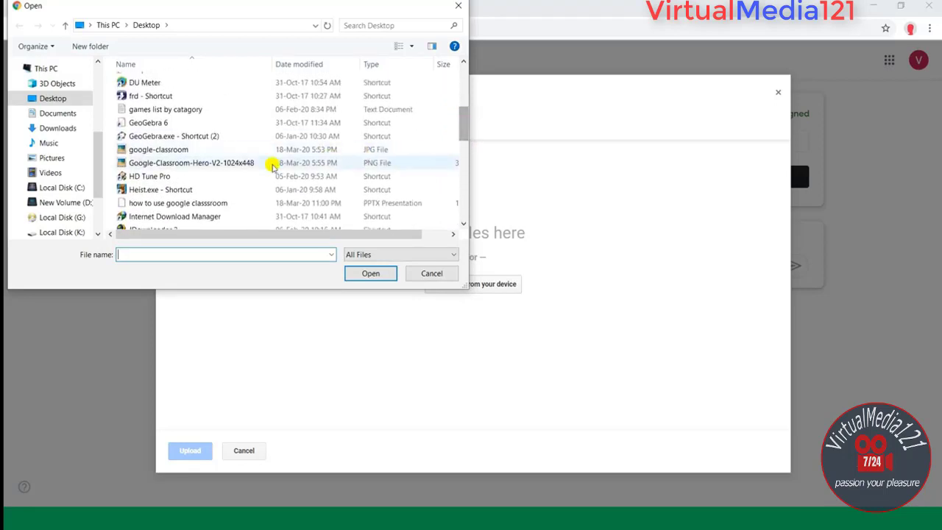
pyautogui.doubleClick(177, 149)
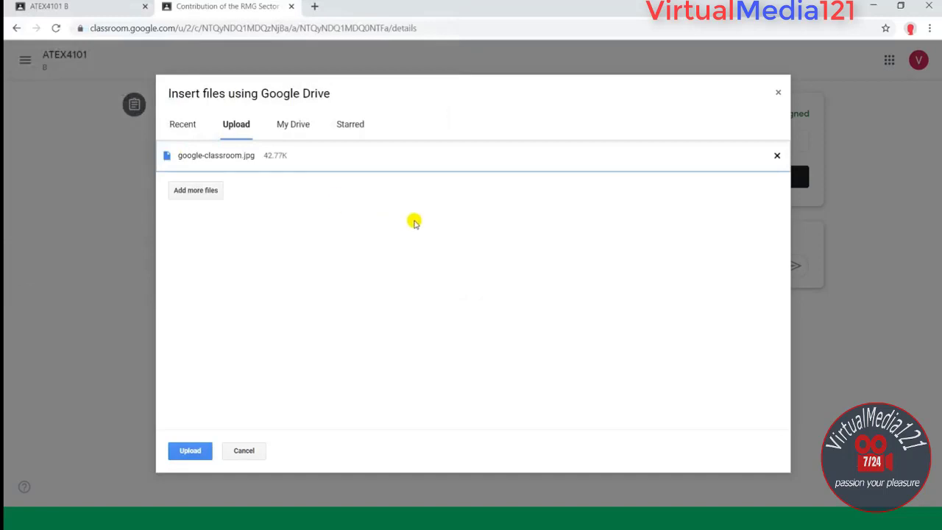
pyautogui.click(189, 450)
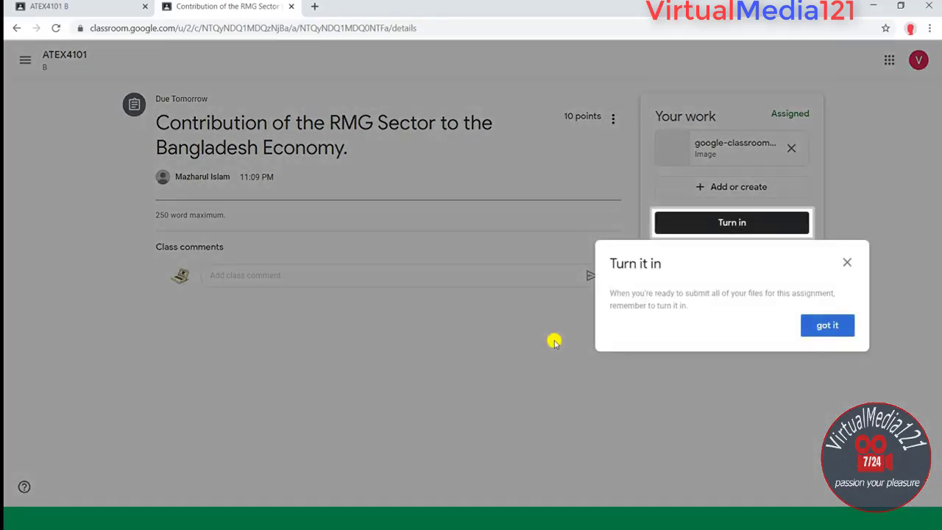
pyautogui.click(827, 324)
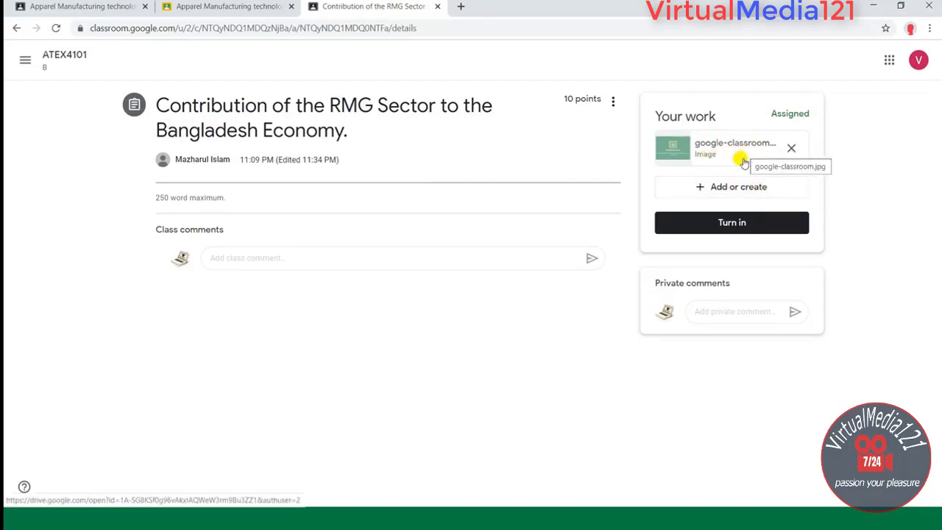
# Step: Remove the attached image, re-upload google-classroom.jpg, and bring up the Turn in confirmation
pyautogui.click(790, 151)
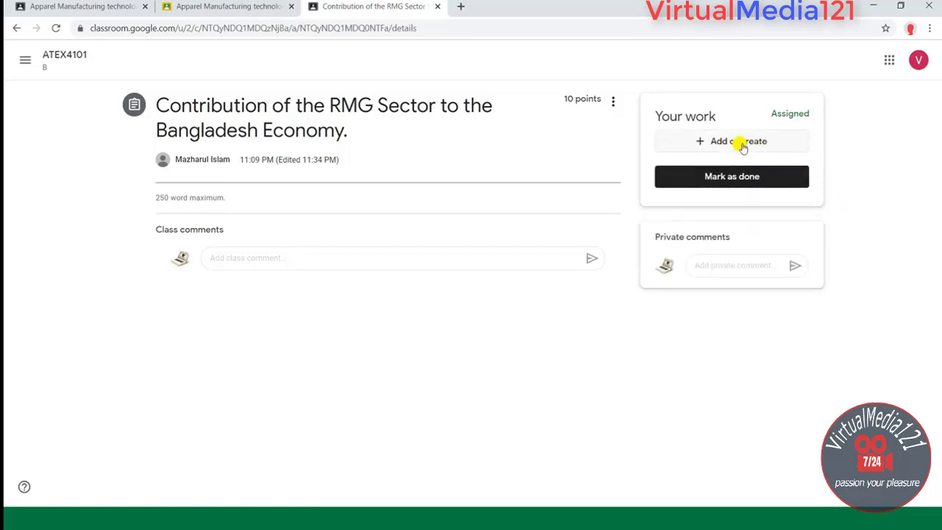
pyautogui.click(742, 146)
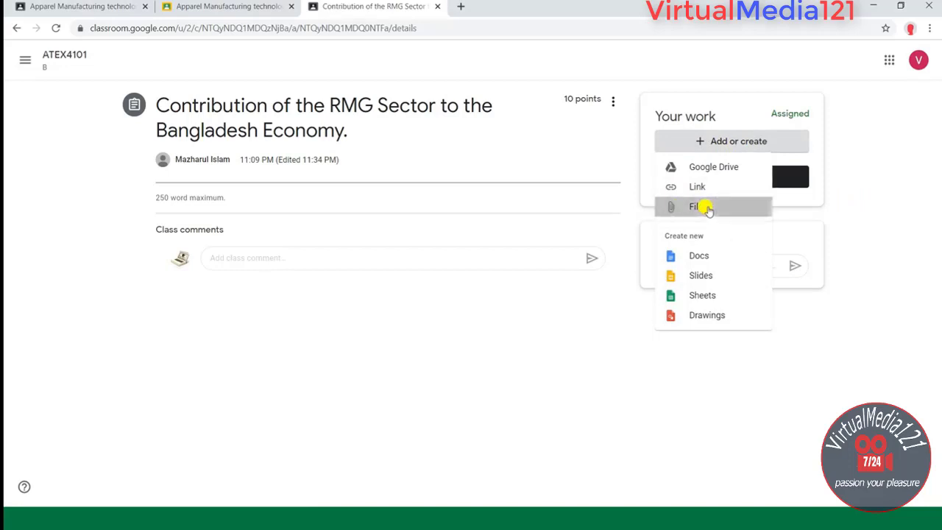
pyautogui.click(703, 207)
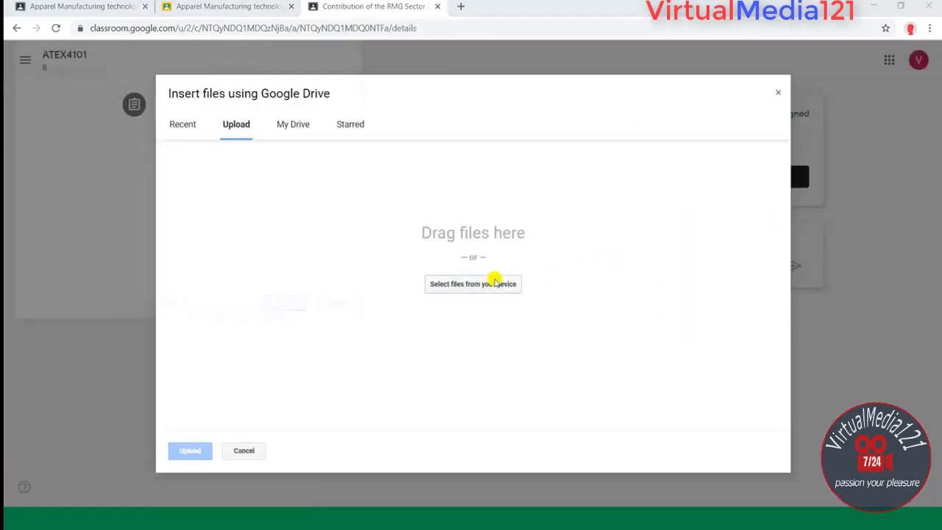
pyautogui.click(495, 282)
pyautogui.moveTo(467, 89); pyautogui.dragTo(463, 126)
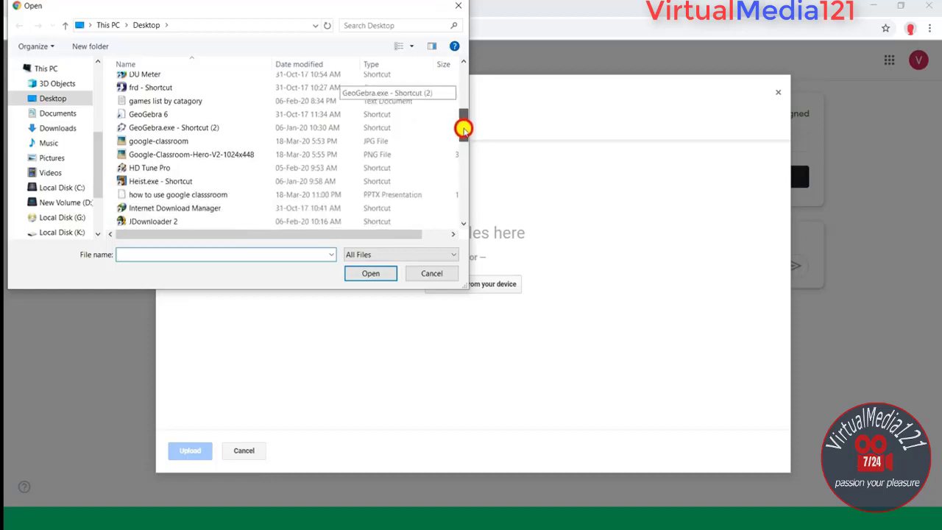
pyautogui.click(193, 142)
pyautogui.doubleClick(193, 142)
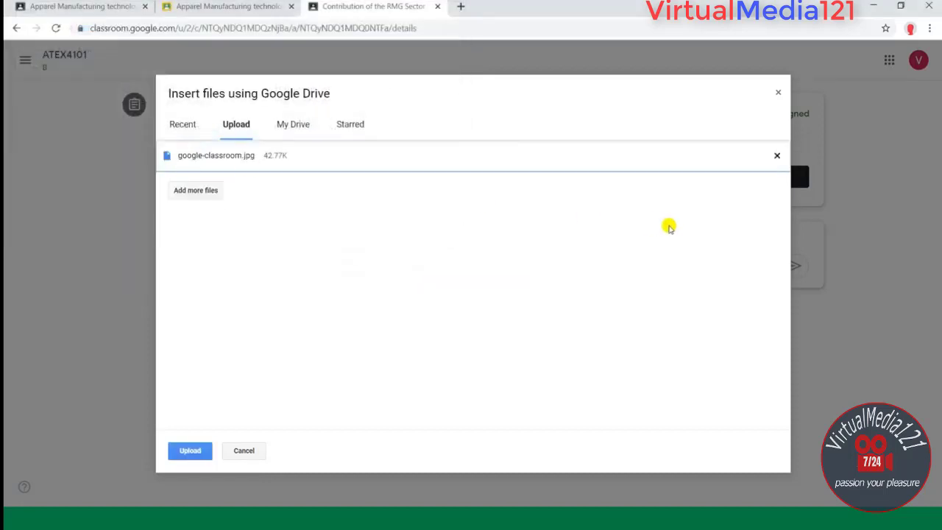
pyautogui.click(189, 448)
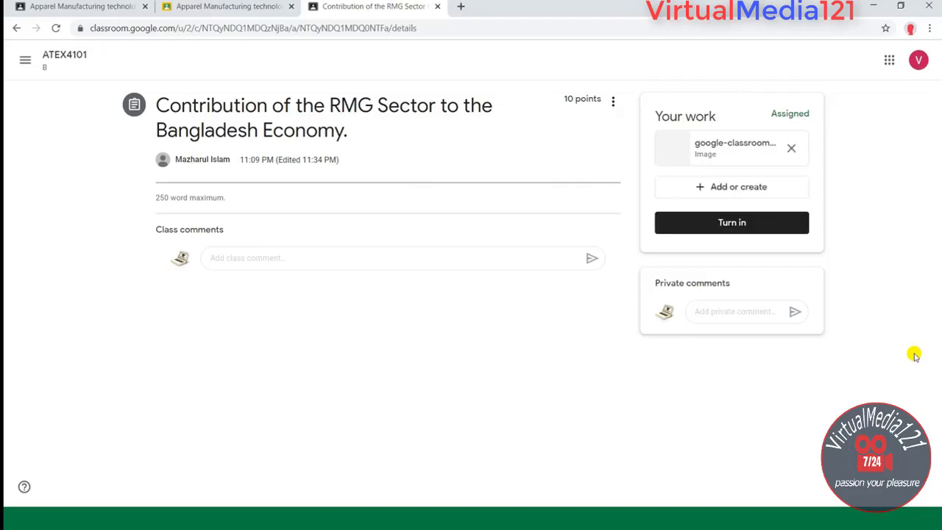
pyautogui.click(736, 223)
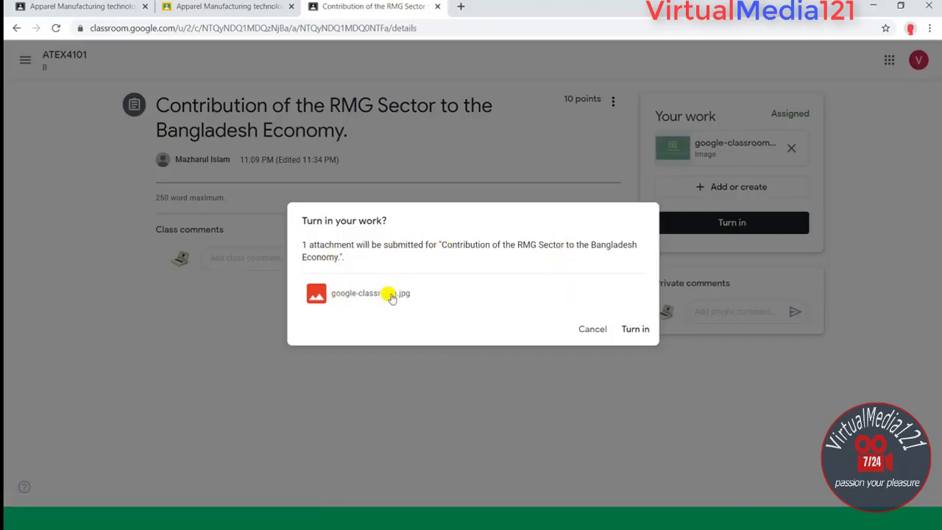
# Step: Confirm turning in the RMG Sector work and go back to the ATEX4101 stream
pyautogui.click(636, 329)
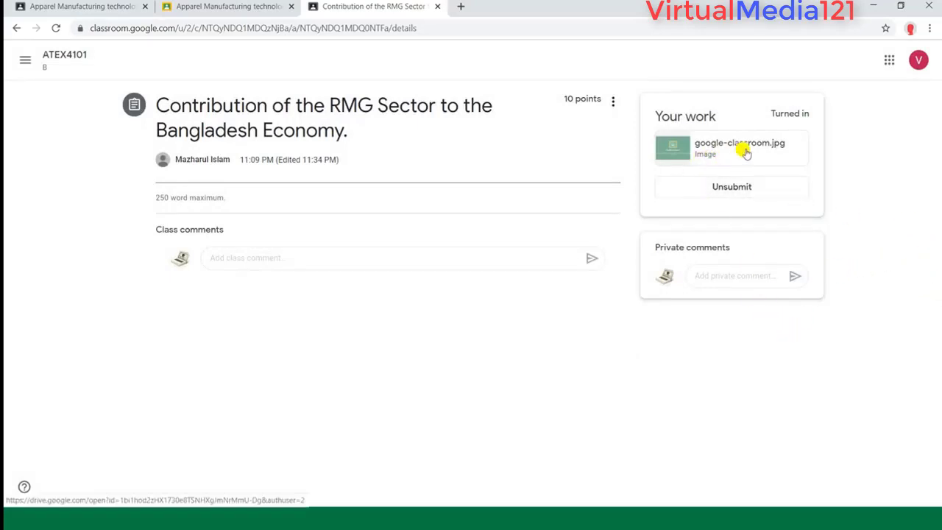
pyautogui.click(25, 60)
pyautogui.click(93, 208)
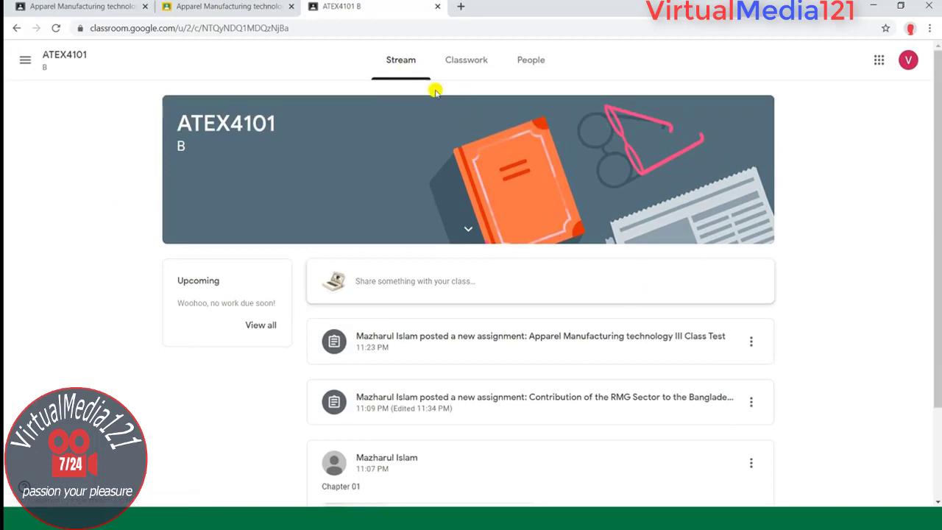
# Step: Open ATEX4101 B's Classwork page and launch the class's Google Calendar
pyautogui.click(399, 59)
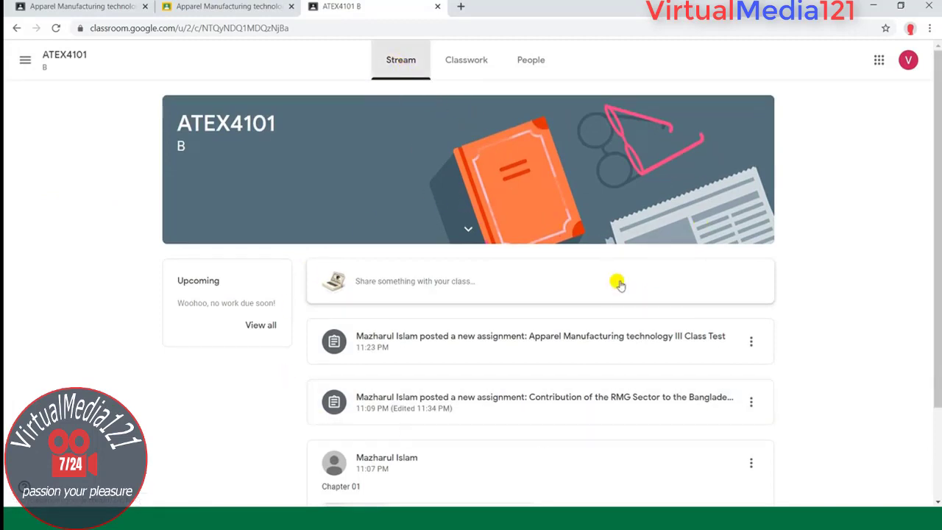
pyautogui.click(466, 61)
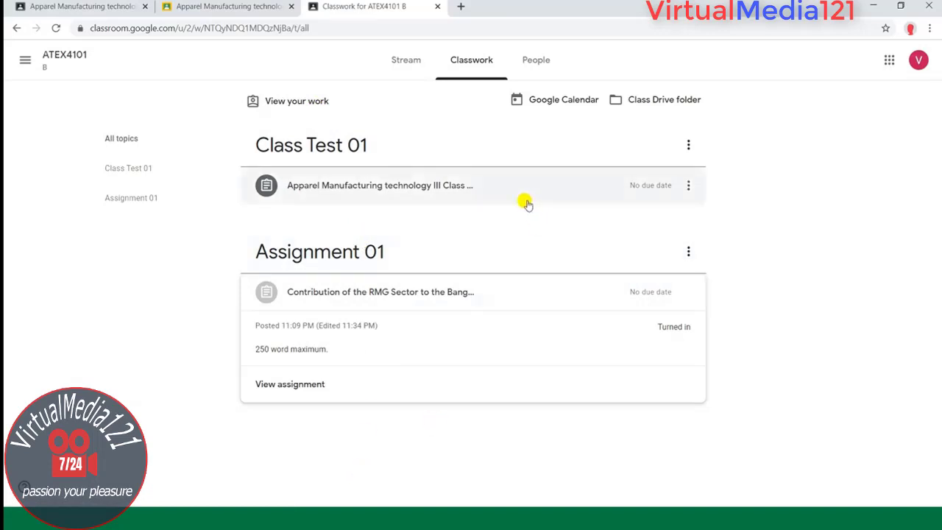
pyautogui.click(583, 98)
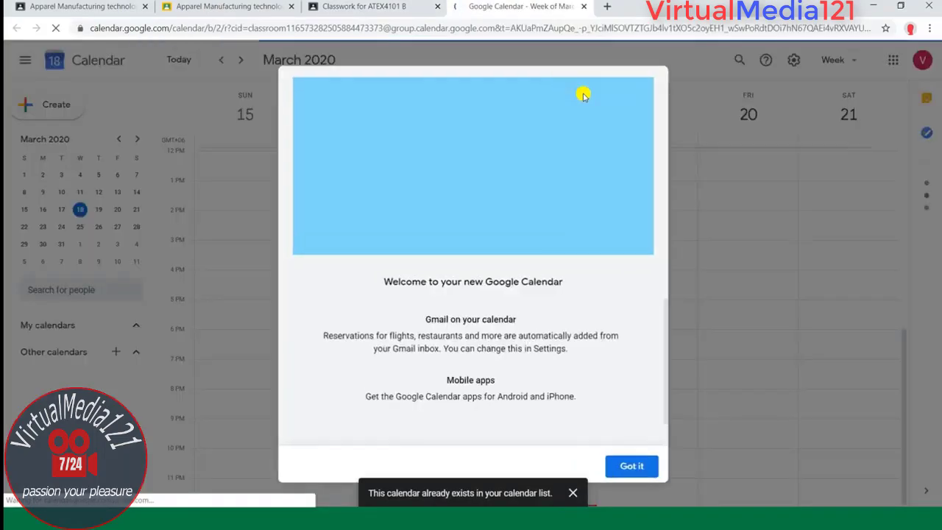
# Step: Dismiss the Google Calendar welcome message and close the calendar to return to ATEX4101 Classwork
pyautogui.click(631, 466)
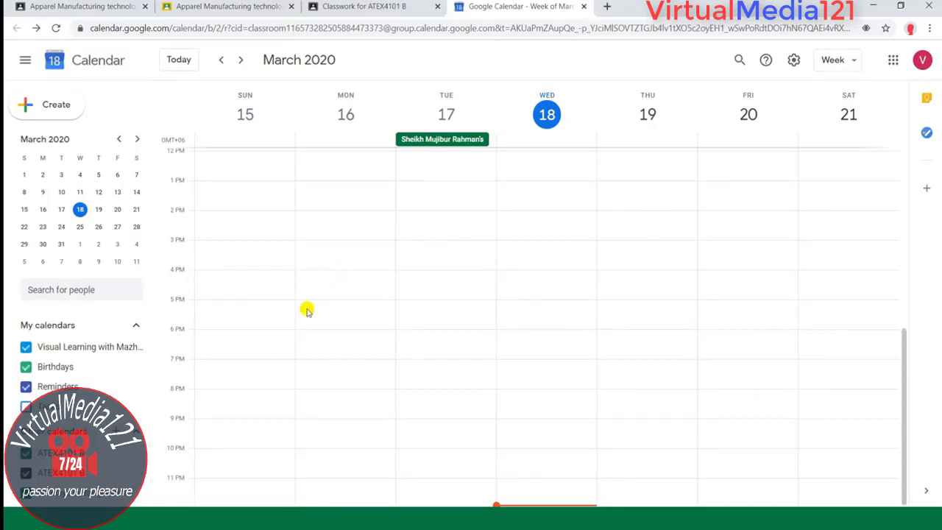
pyautogui.click(582, 8)
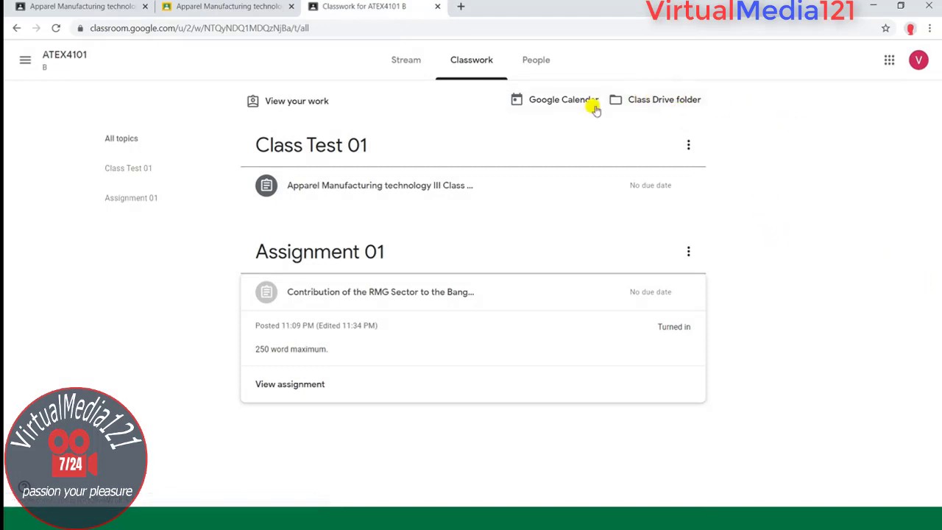
pyautogui.click(533, 60)
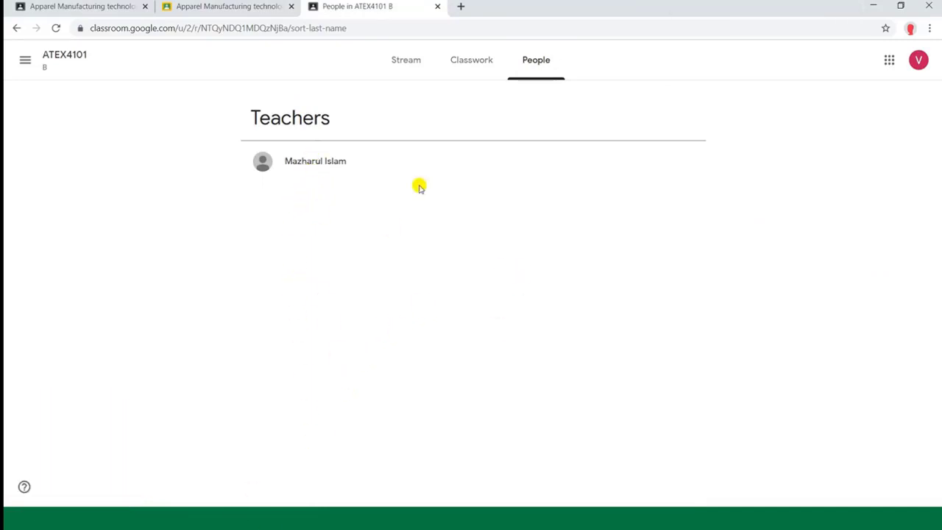
pyautogui.click(396, 62)
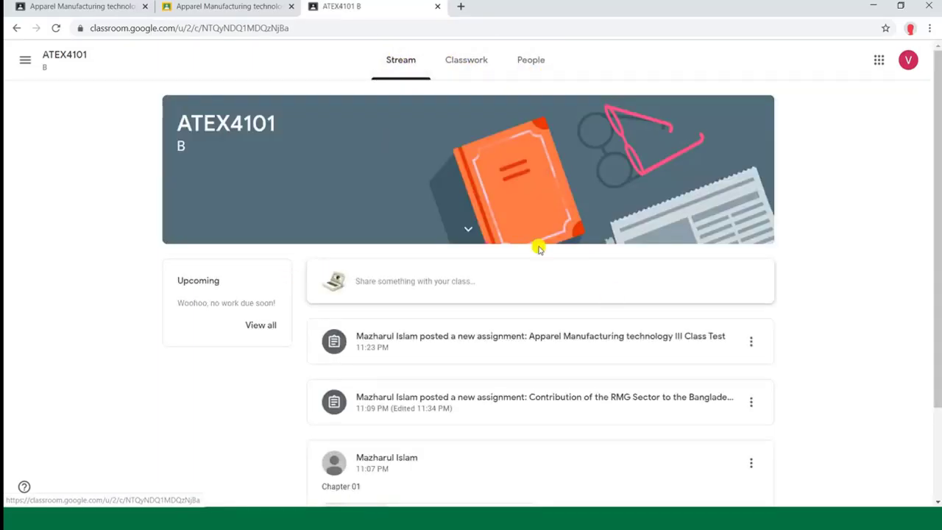
pyautogui.click(474, 64)
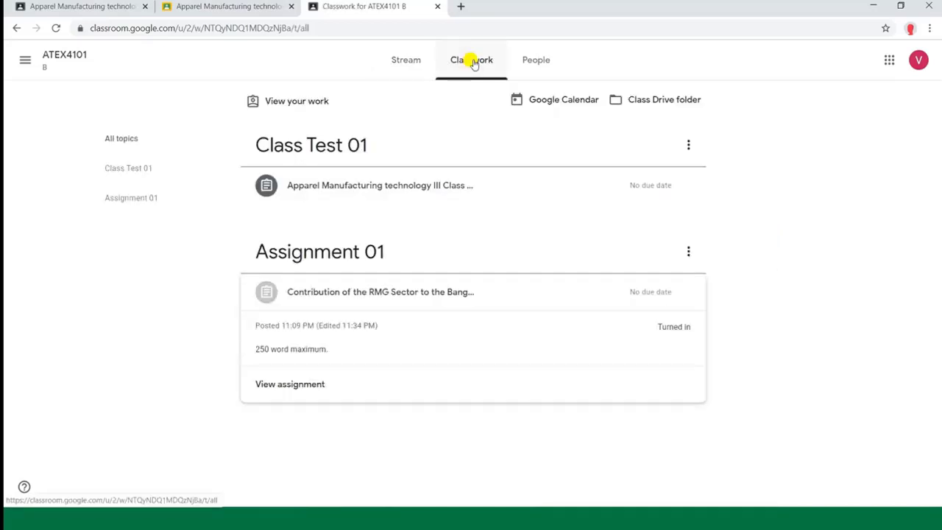